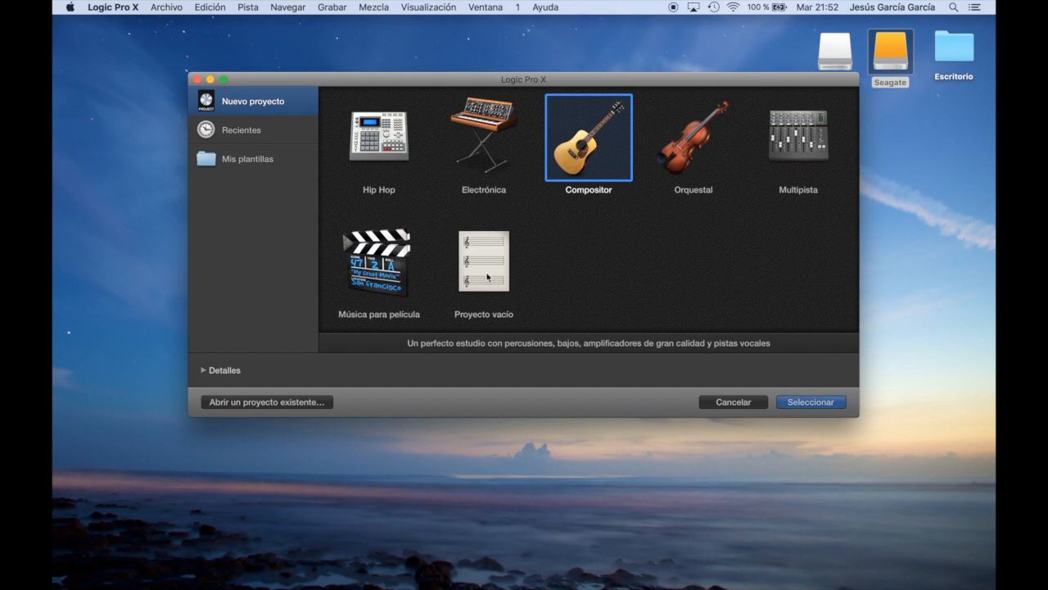
# Create a new project from the Proyecto vacío template with one Audio track.
pyautogui.click(488, 277)
pyautogui.click(818, 403)
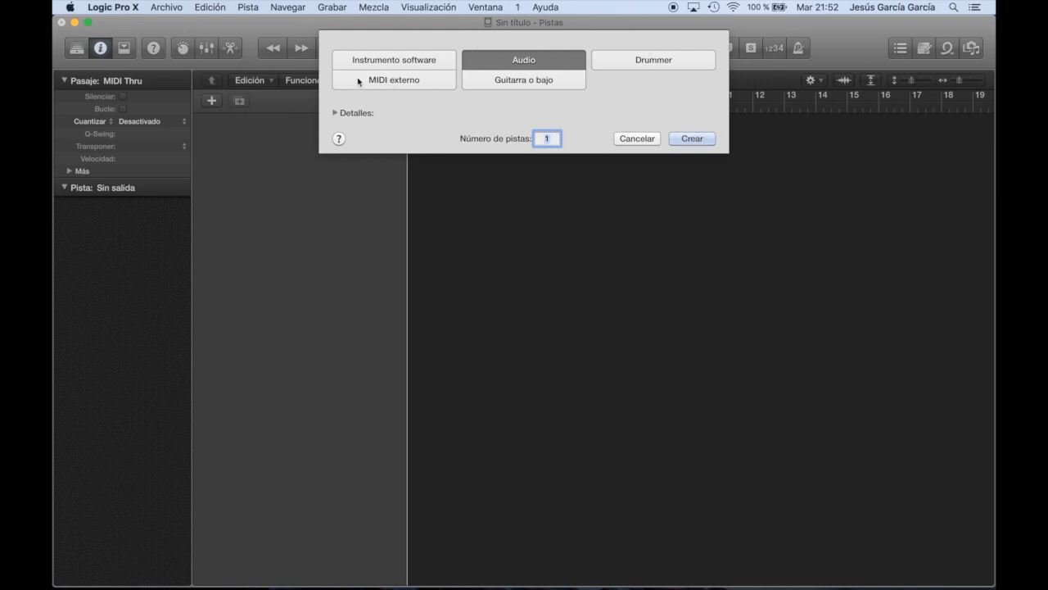
pyautogui.click(697, 137)
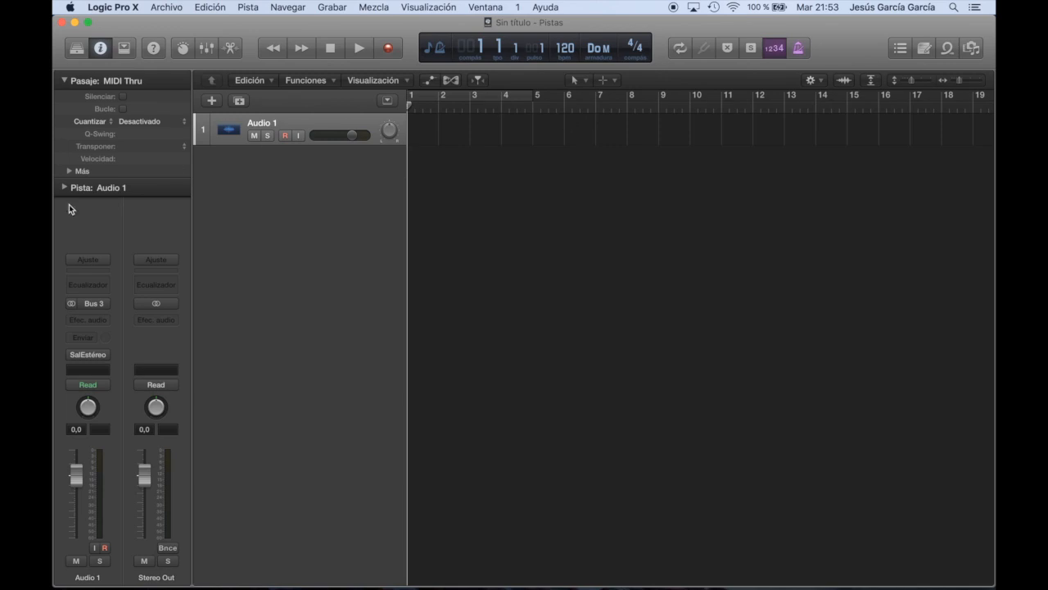
# Examine the inspector, the mixer, the Apple Loops browser and the project's audio file browser by showing each in turn.
pyautogui.click(101, 47)
pyautogui.click(101, 47)
pyautogui.click(100, 47)
pyautogui.click(100, 48)
pyautogui.click(206, 50)
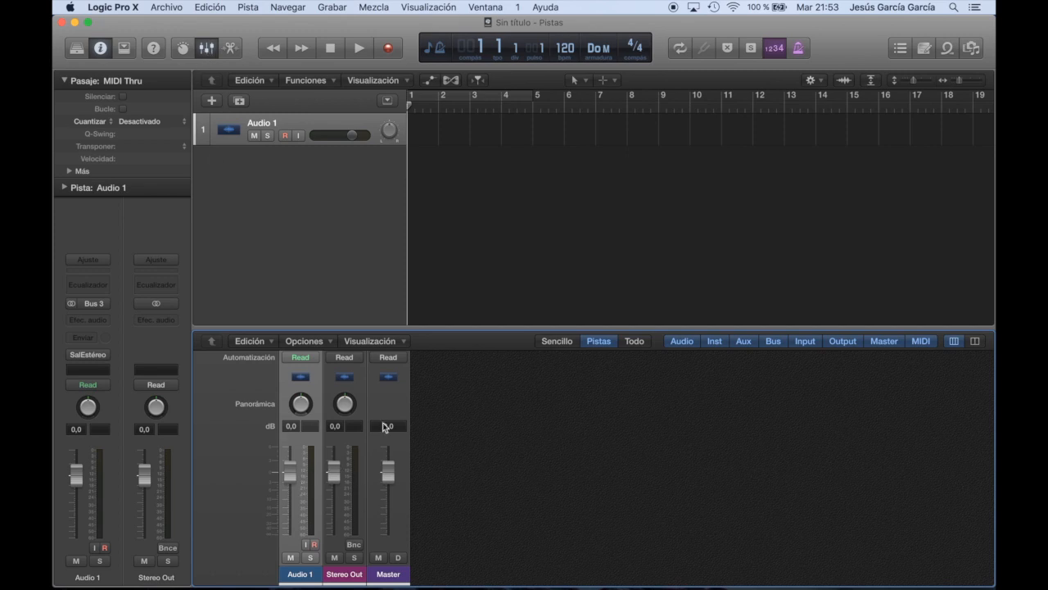
pyautogui.click(206, 49)
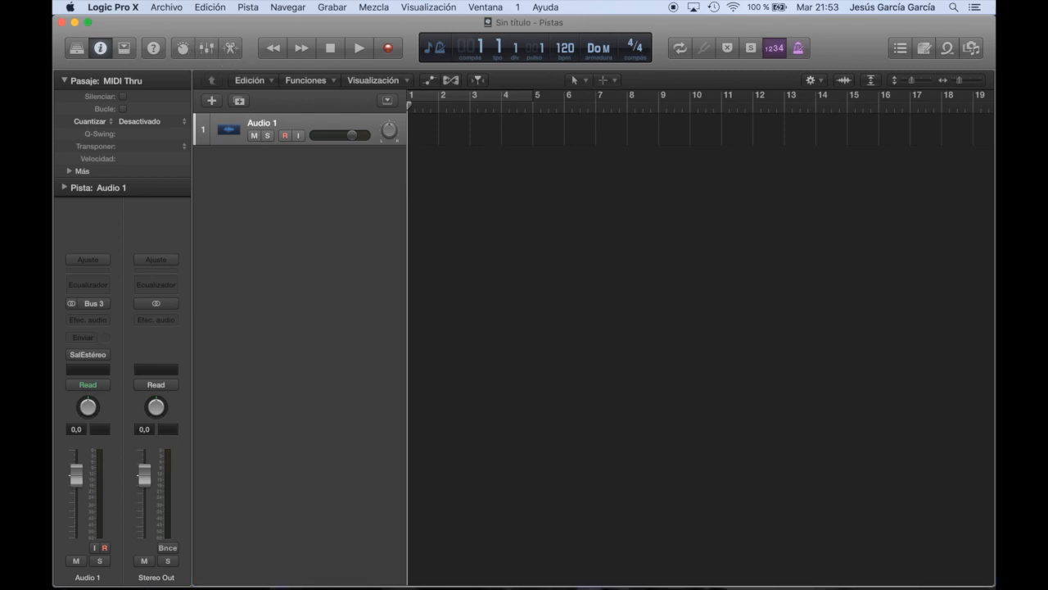
pyautogui.click(948, 50)
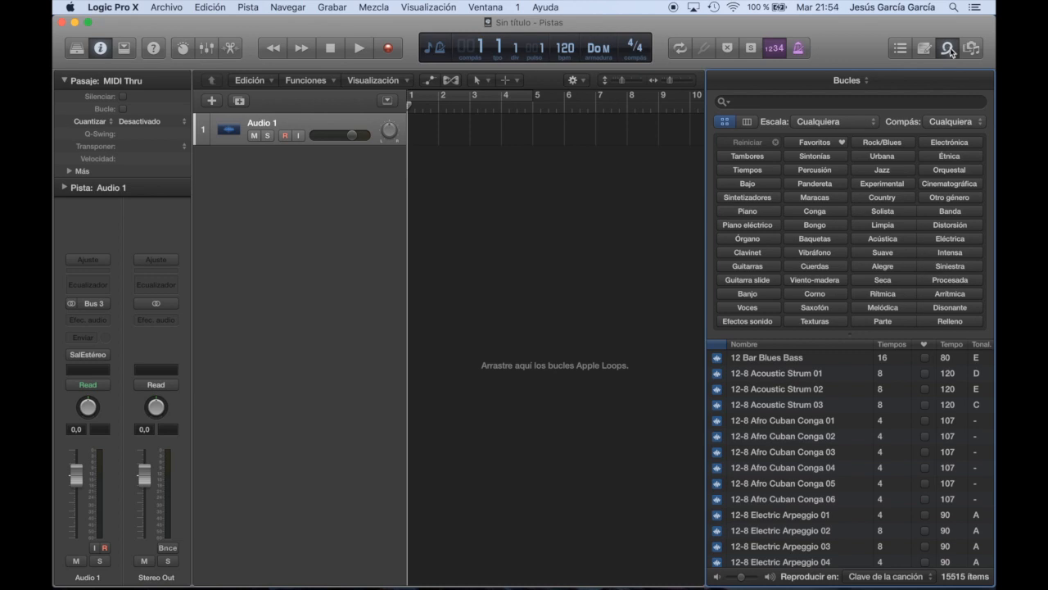
pyautogui.click(972, 49)
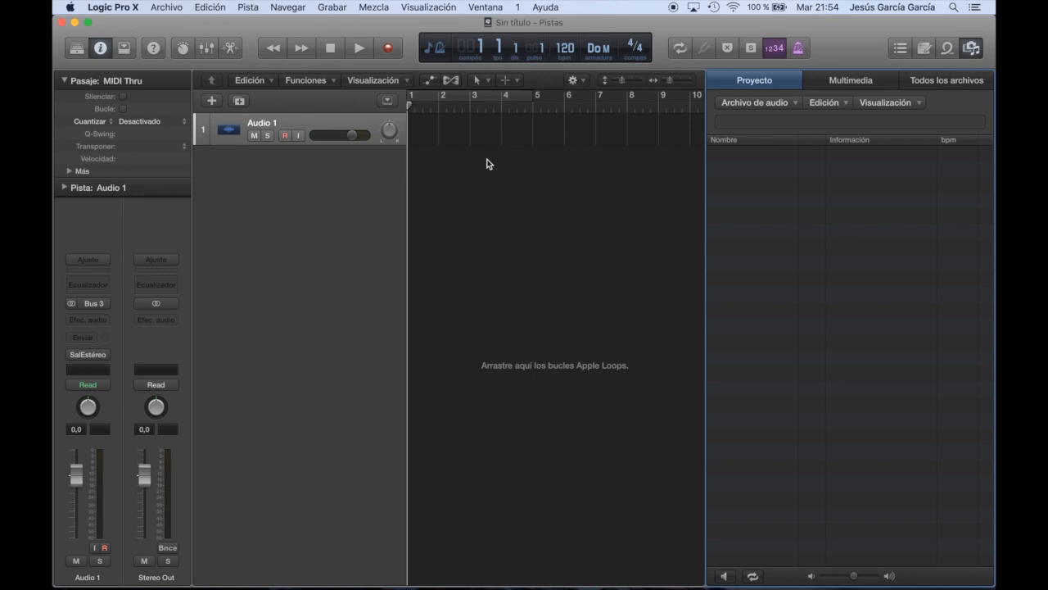
# Open the application preferences and review the general project-handling and advanced tools options.
pyautogui.click(122, 10)
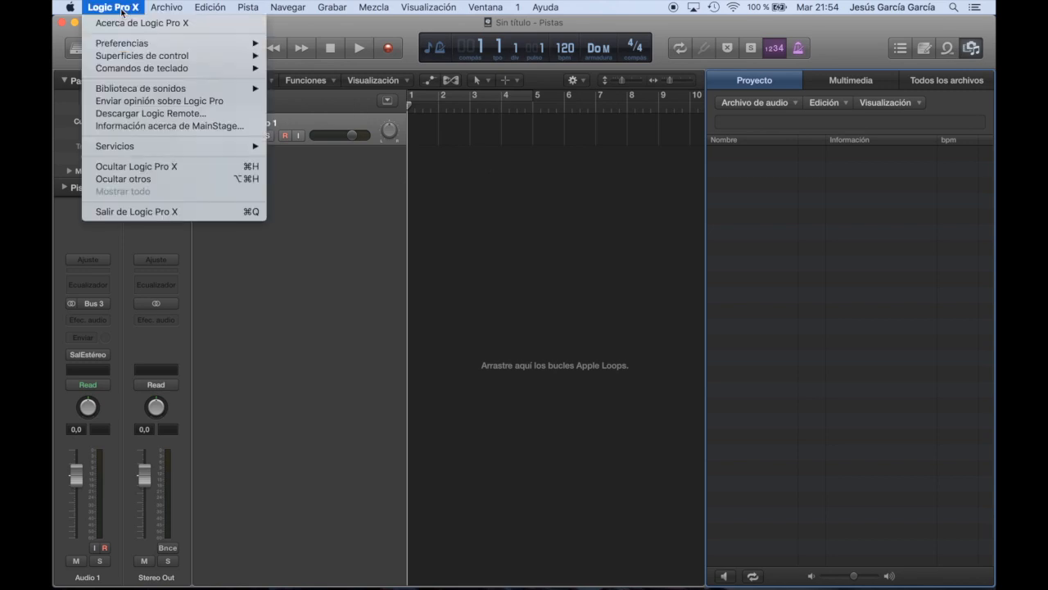
pyautogui.moveTo(112, 48)
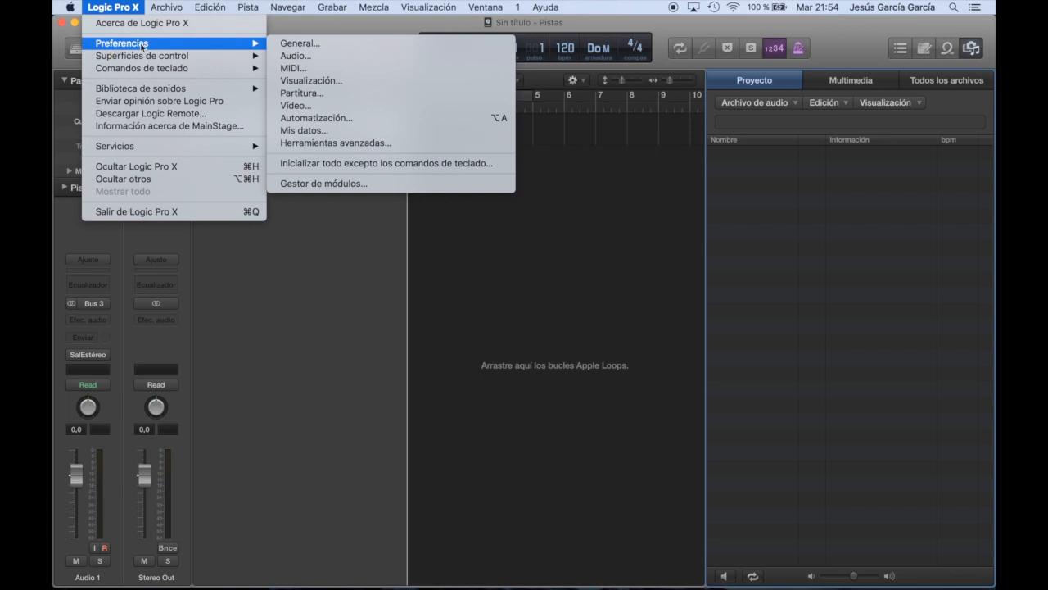
pyautogui.click(315, 50)
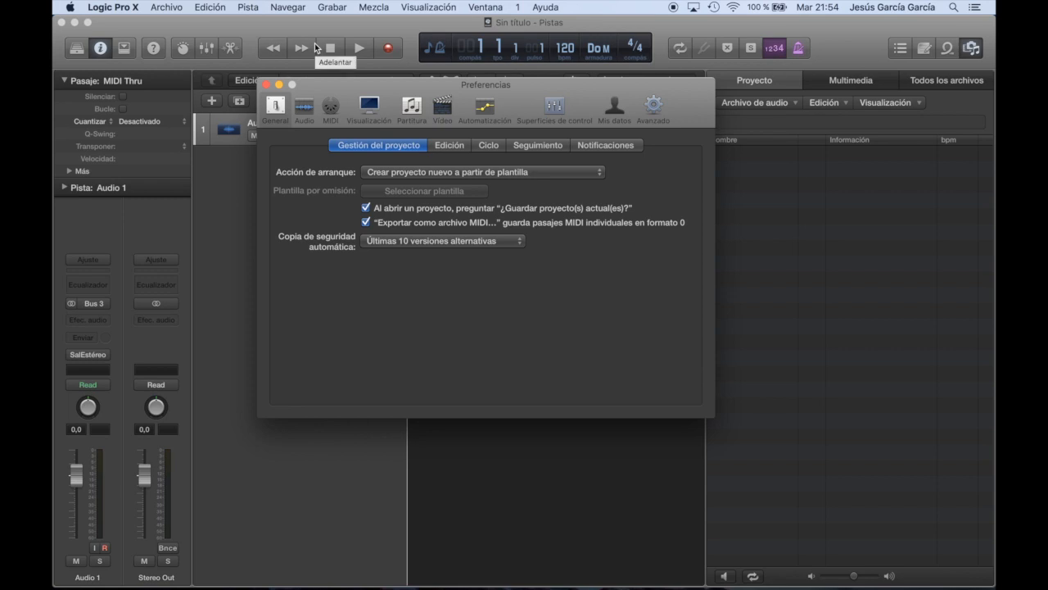
pyautogui.click(654, 107)
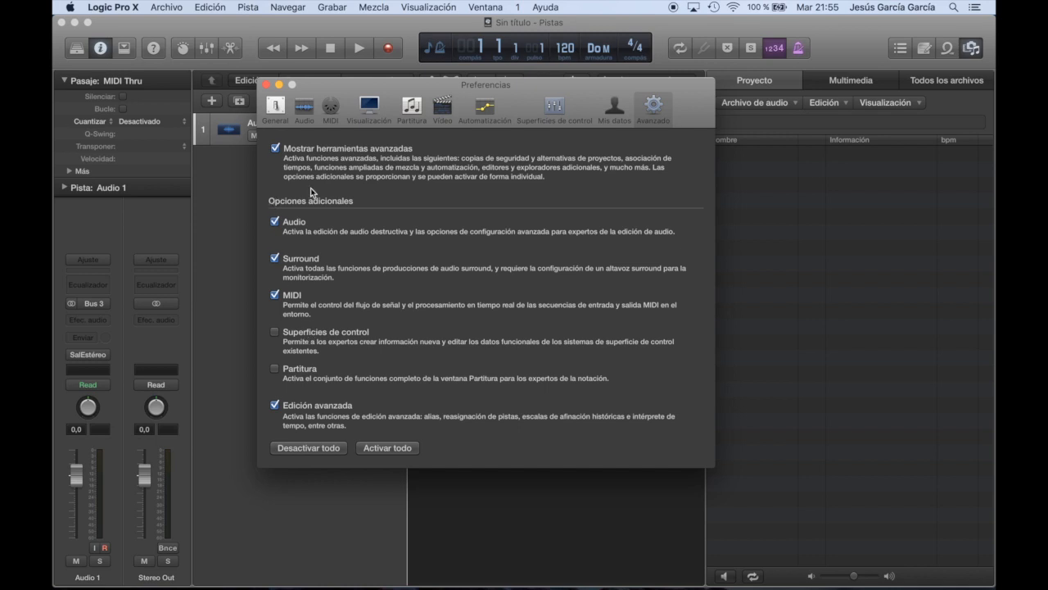
# Review the audio preferences for output device, I/O buffer size and general recording options, and close the preferences.
pyautogui.click(305, 111)
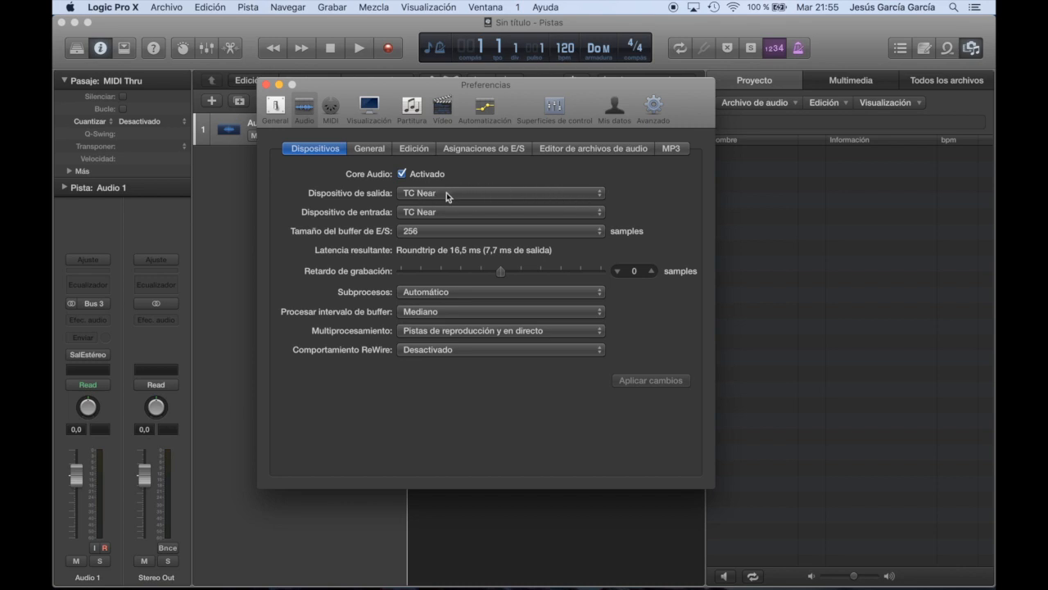
pyautogui.click(593, 198)
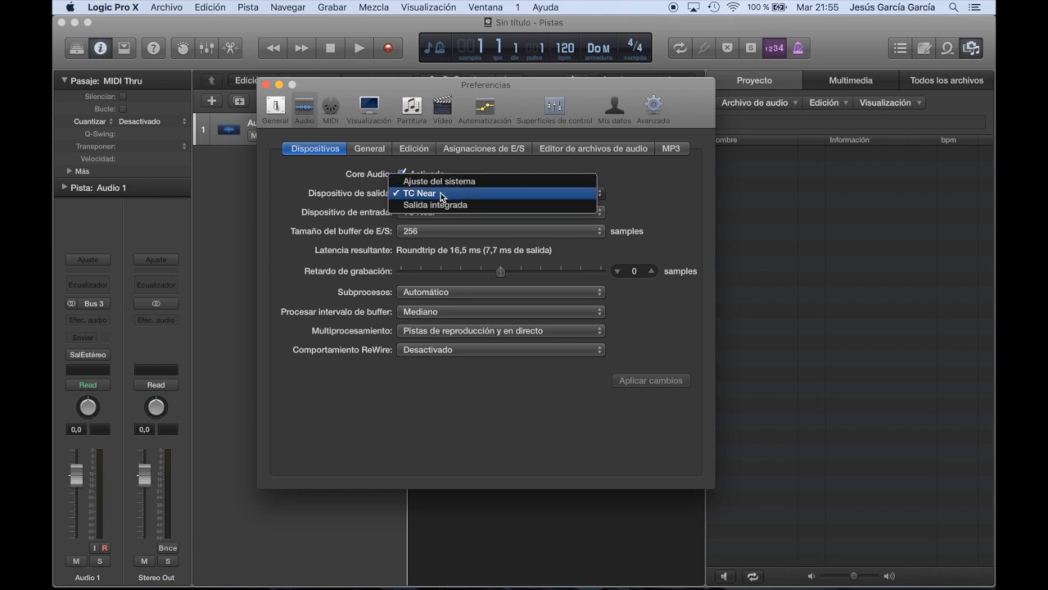
pyautogui.click(659, 202)
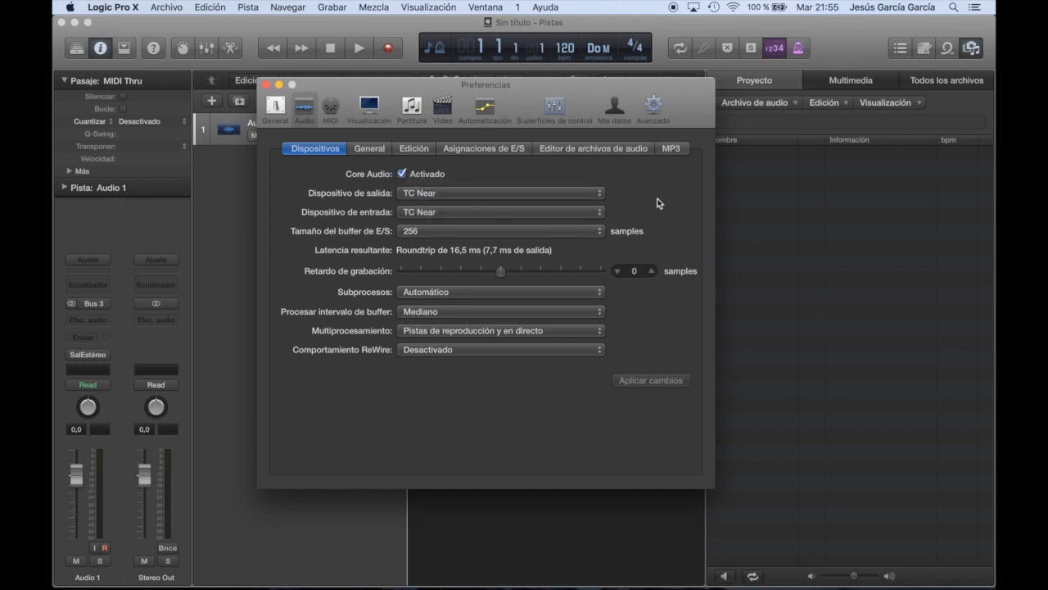
pyautogui.click(429, 236)
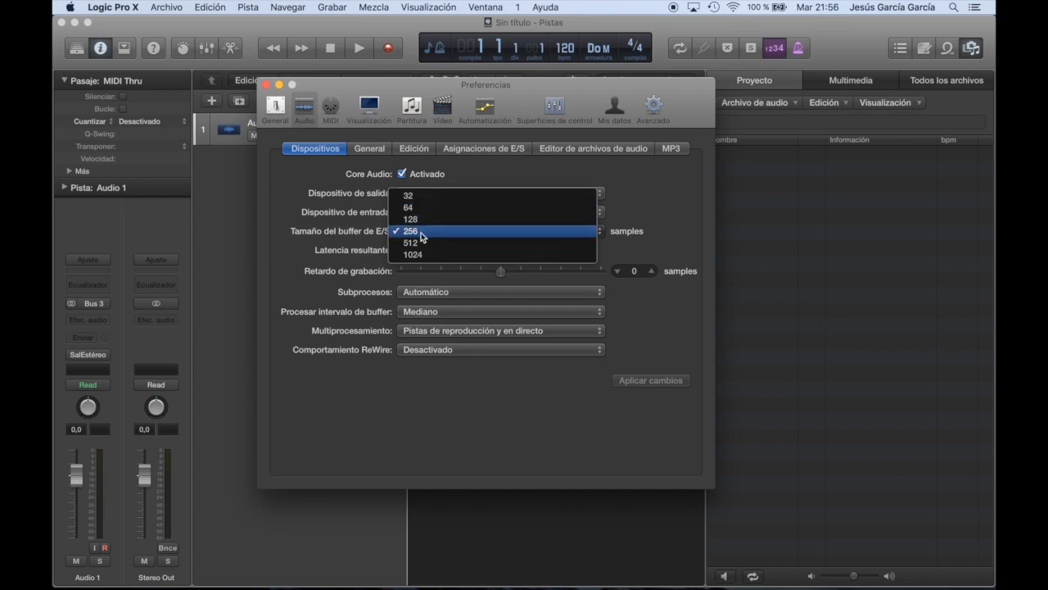
pyautogui.click(660, 205)
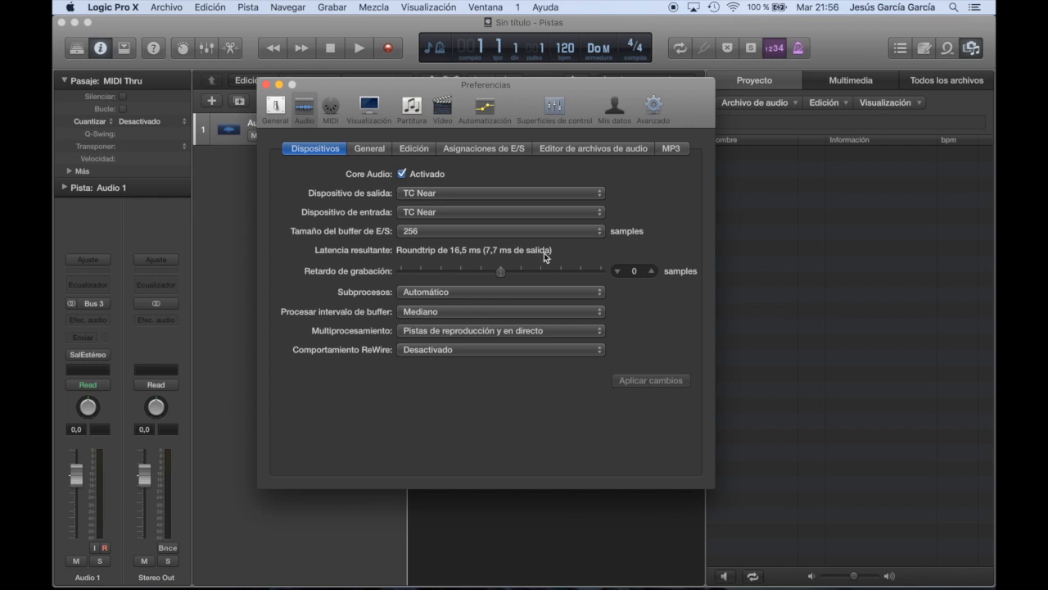
pyautogui.click(368, 149)
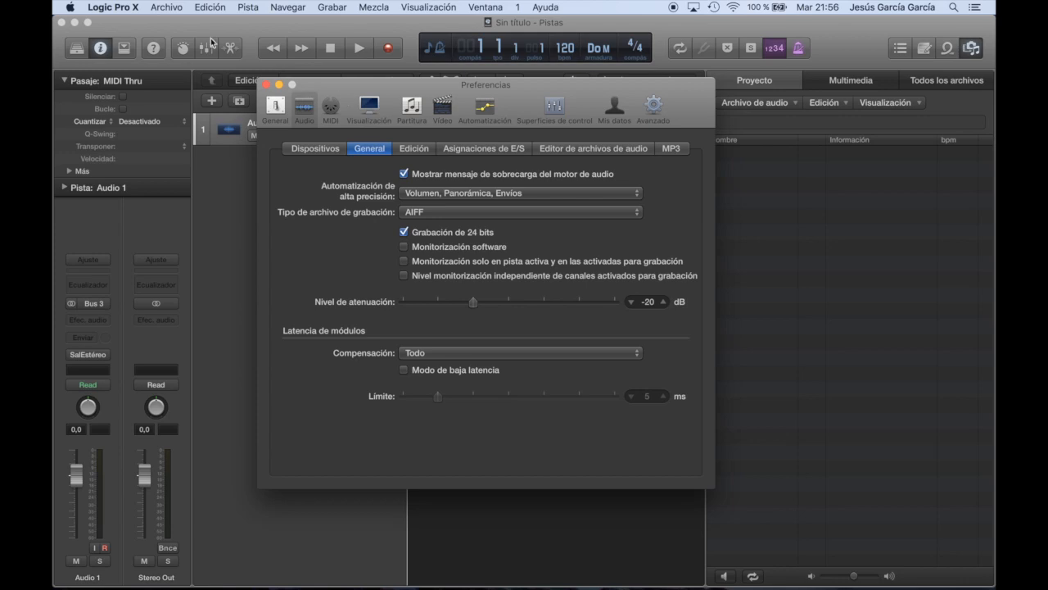
pyautogui.click(266, 85)
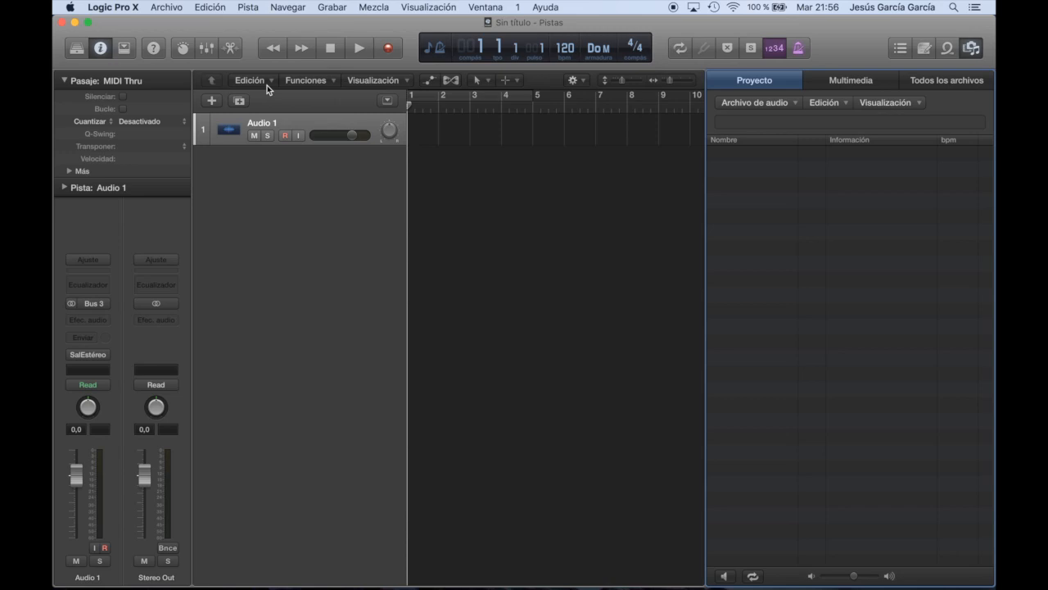
# Review the project's audio settings, including sample rate, surround format and pan law, and close them.
pyautogui.click(173, 9)
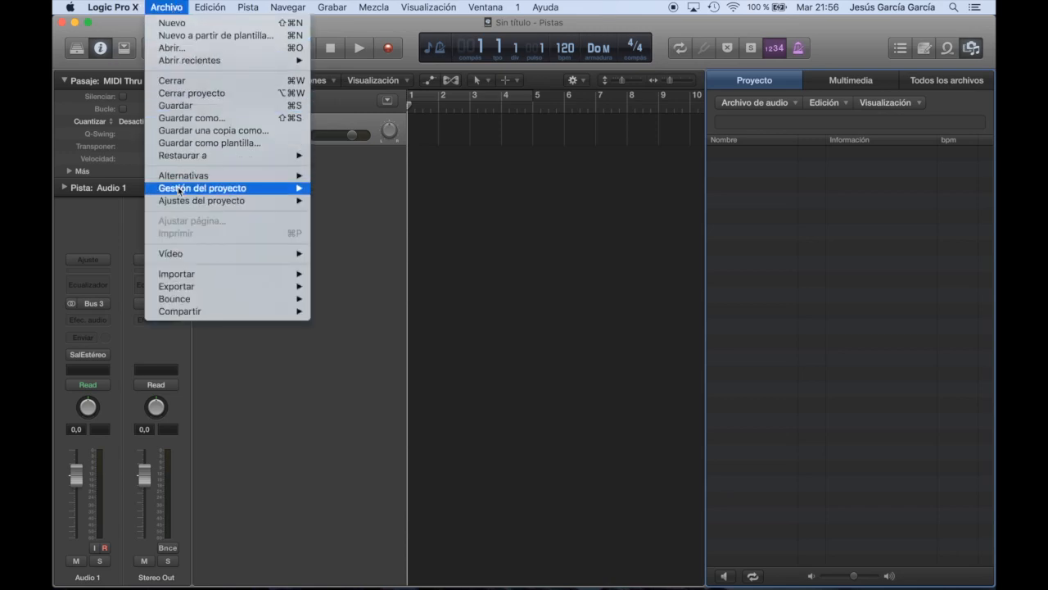
pyautogui.moveTo(183, 205)
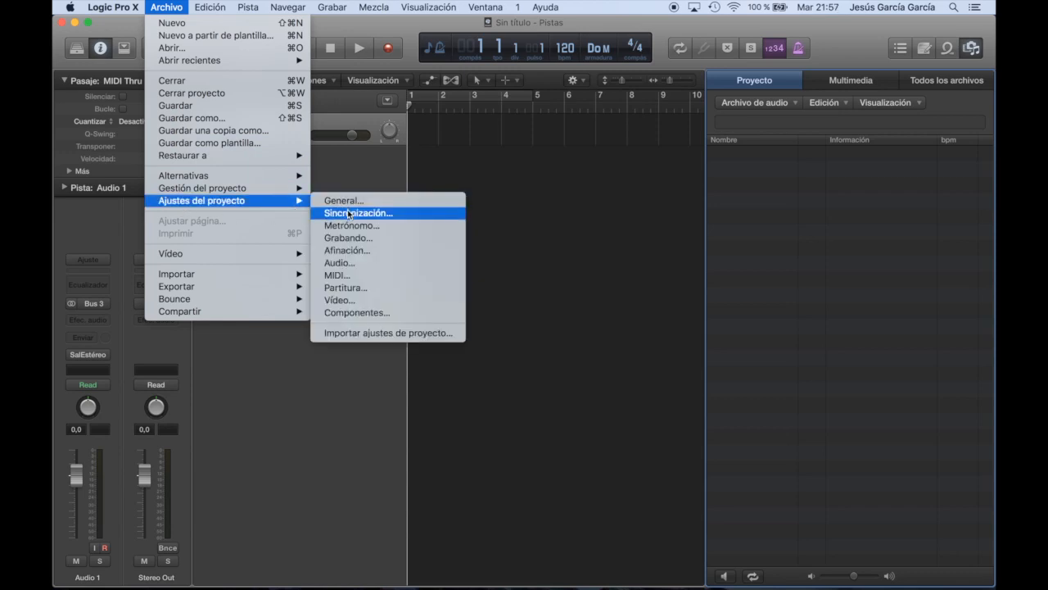
pyautogui.click(332, 263)
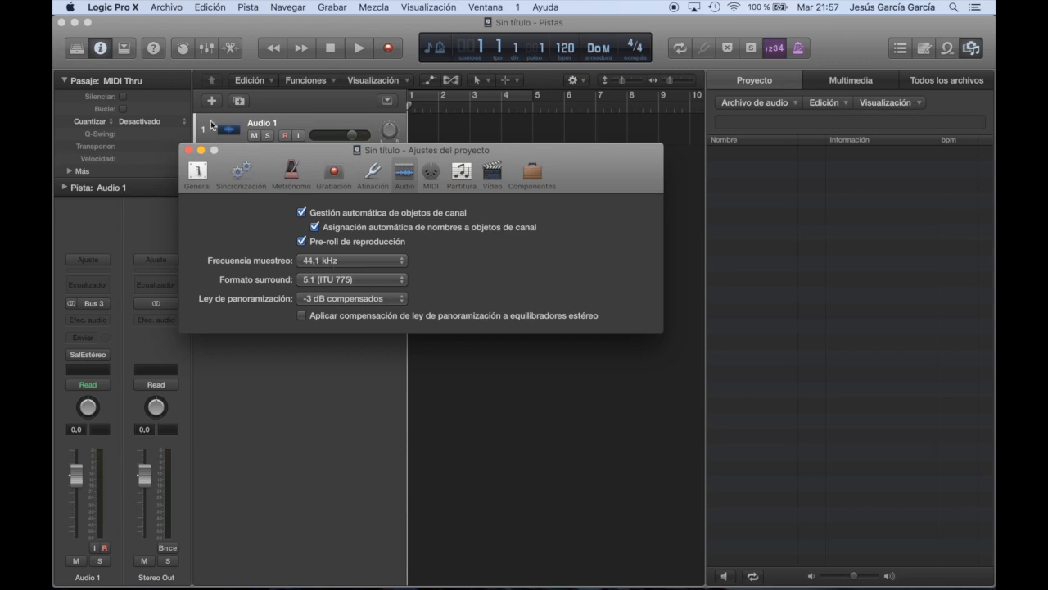
pyautogui.click(187, 150)
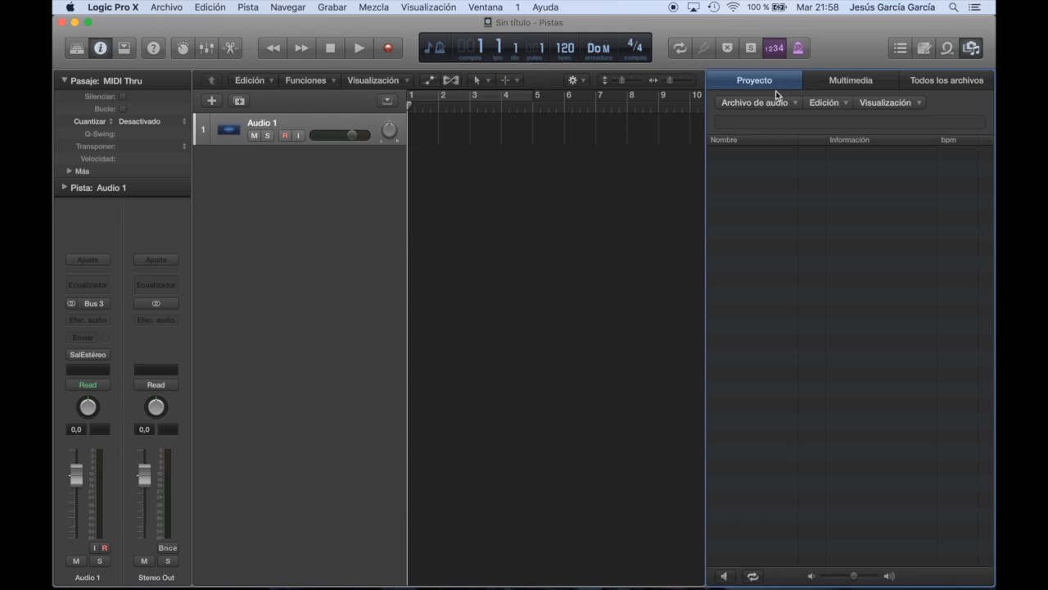
# Add the 12 Bar Blues Bass loop on a new track at bar 1, importing its tempo information.
pyautogui.click(948, 48)
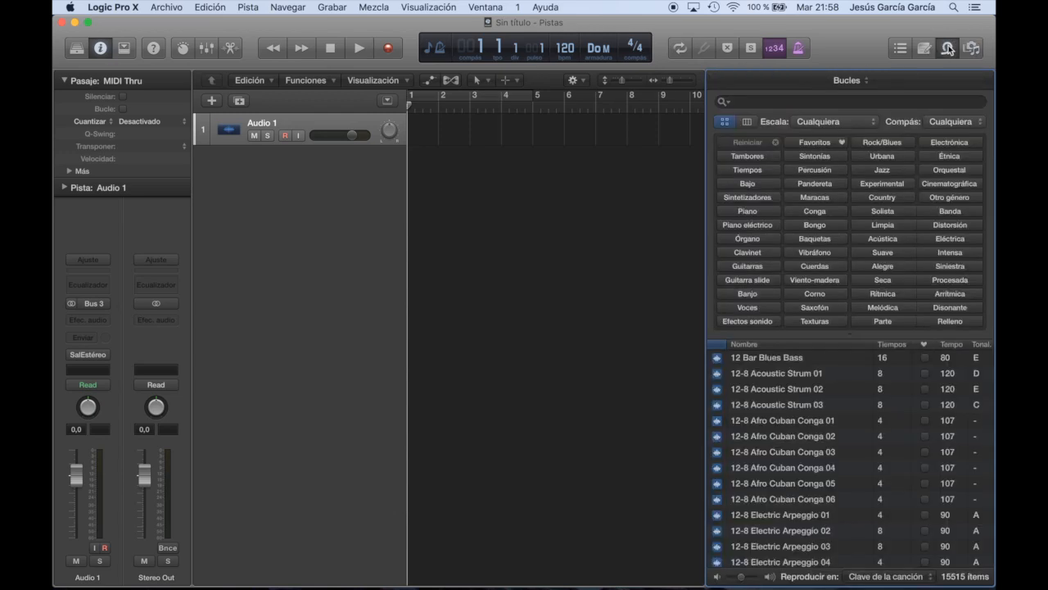
pyautogui.scroll(-2, 764, 411)
pyautogui.scroll(2, 764, 411)
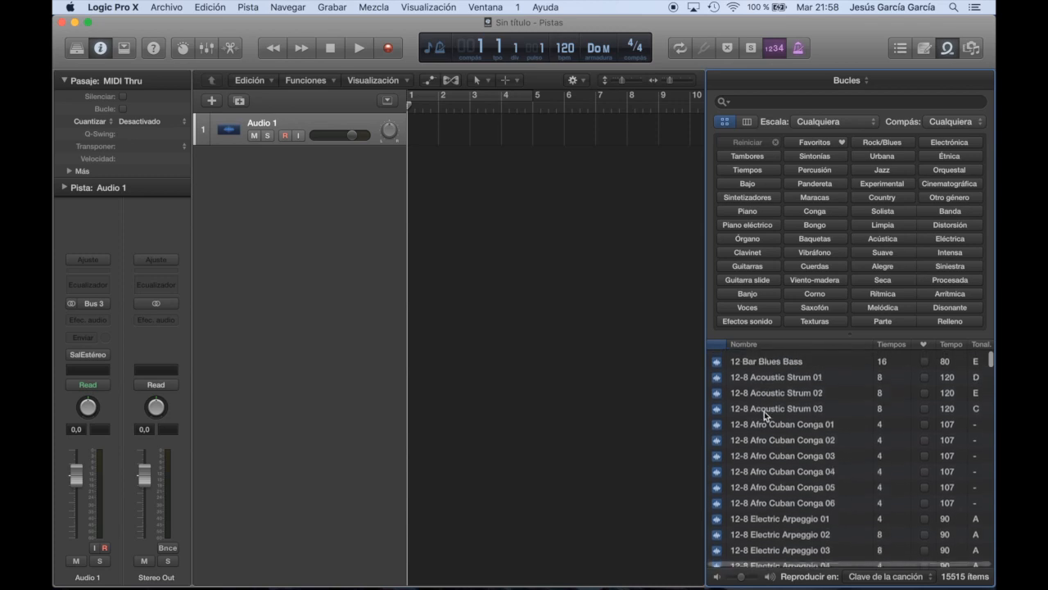
pyautogui.click(765, 360)
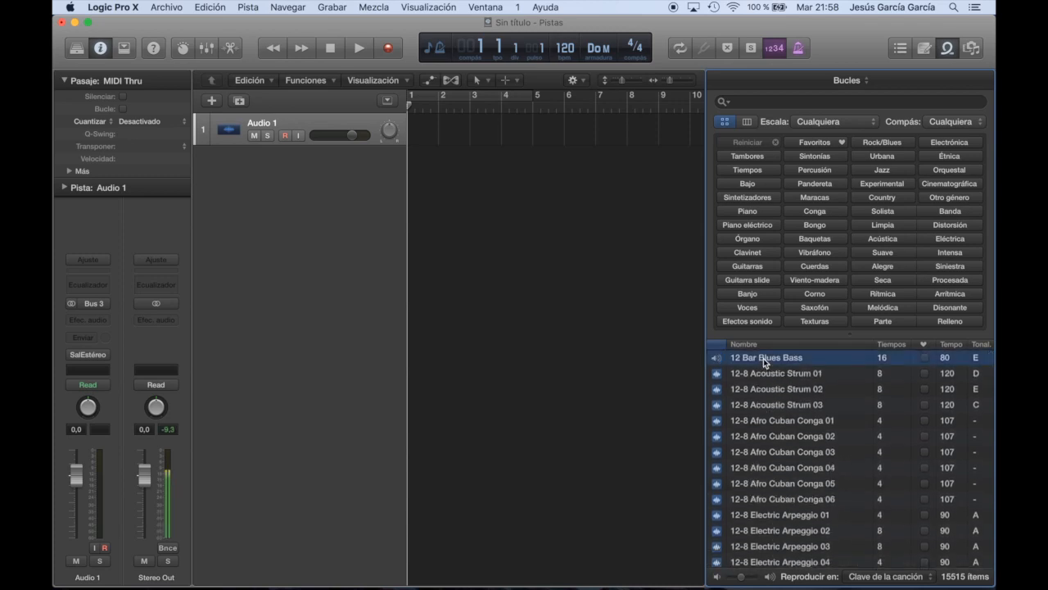
pyautogui.moveTo(762, 358); pyautogui.dragTo(419, 155)
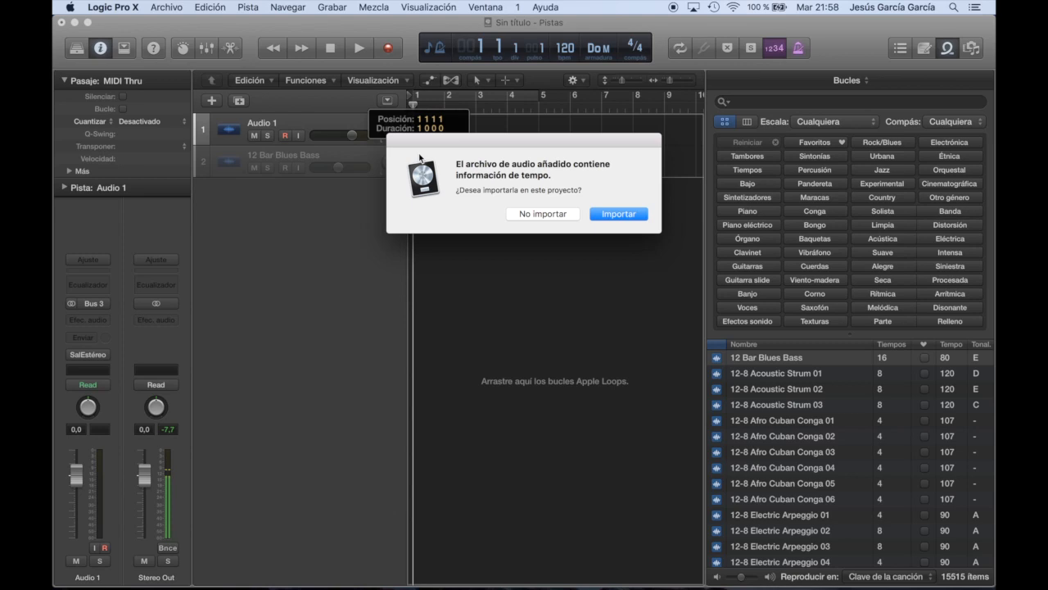
pyautogui.click(618, 214)
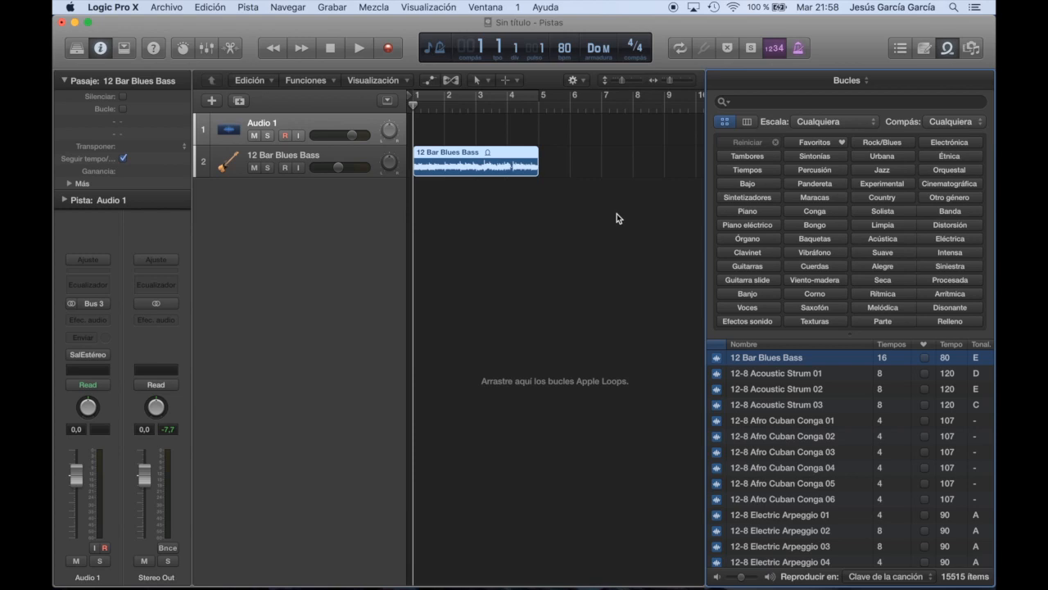
# Play back the bass loop twice, stopping playback each time.
pyautogui.click(363, 49)
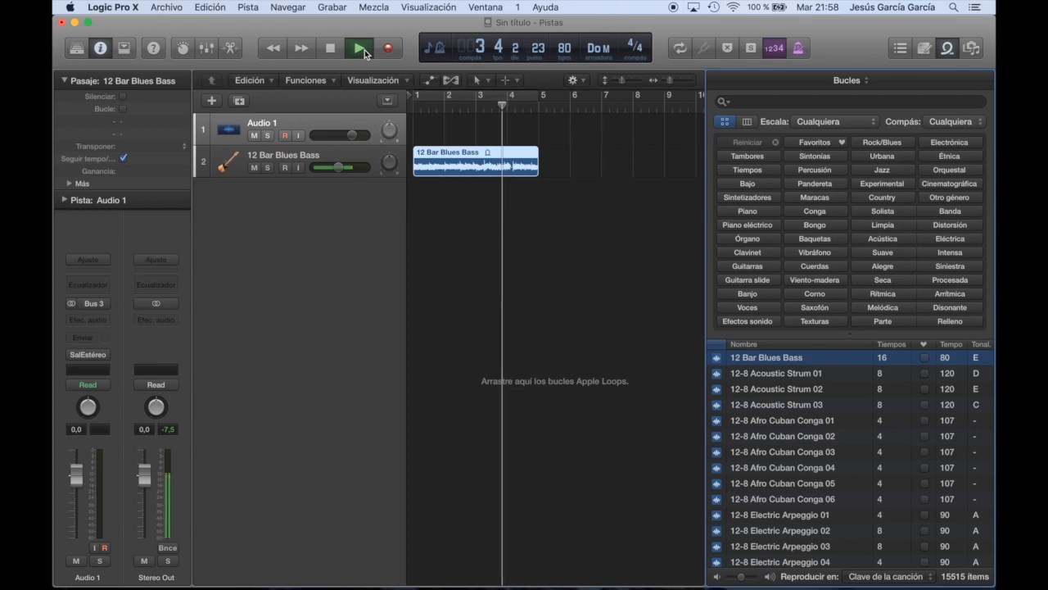
pyautogui.click(365, 53)
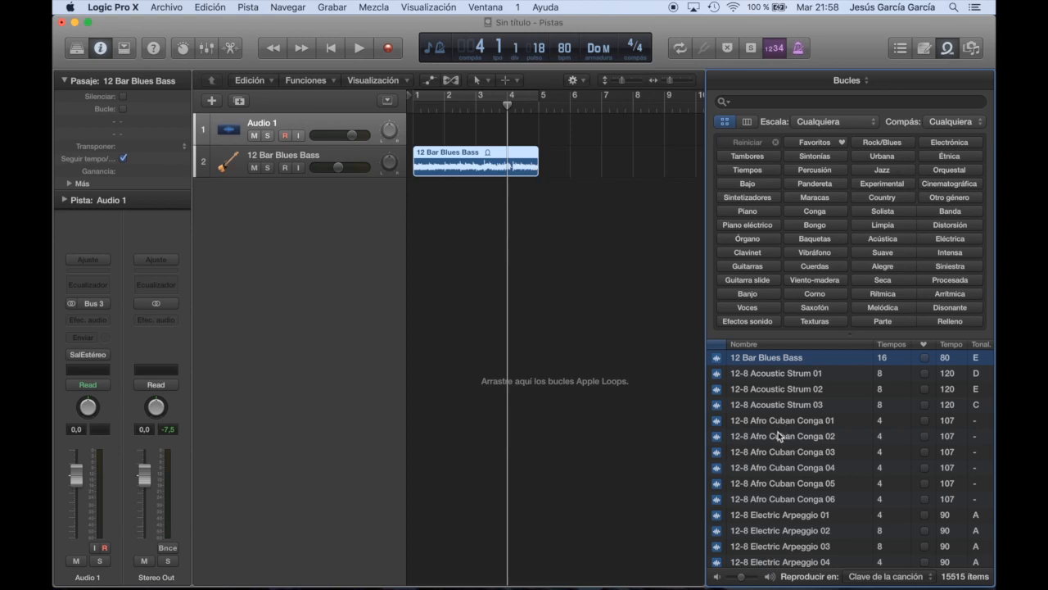
pyautogui.press('space')
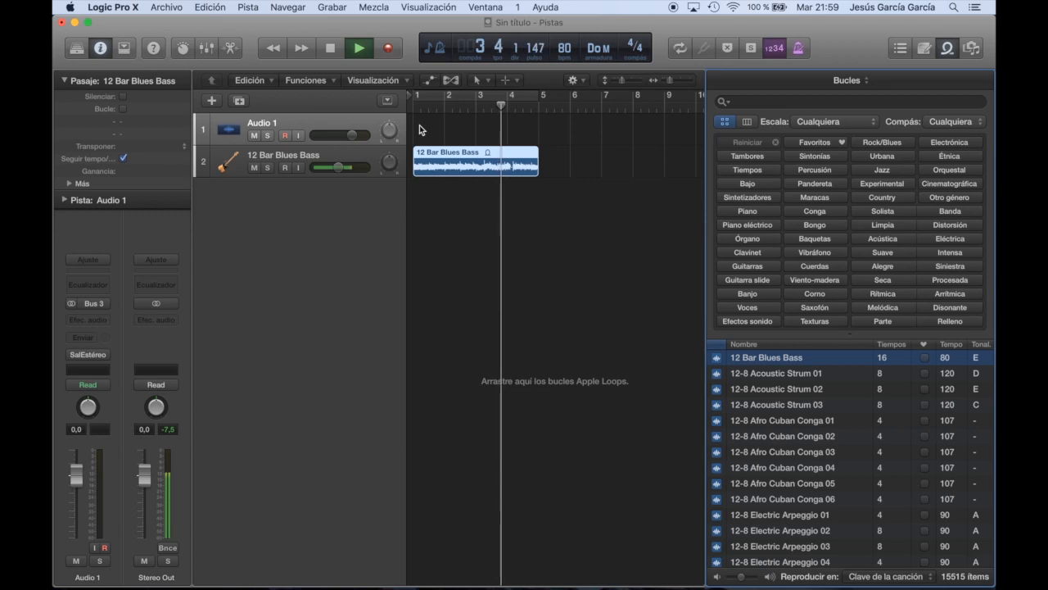
pyautogui.press('space')
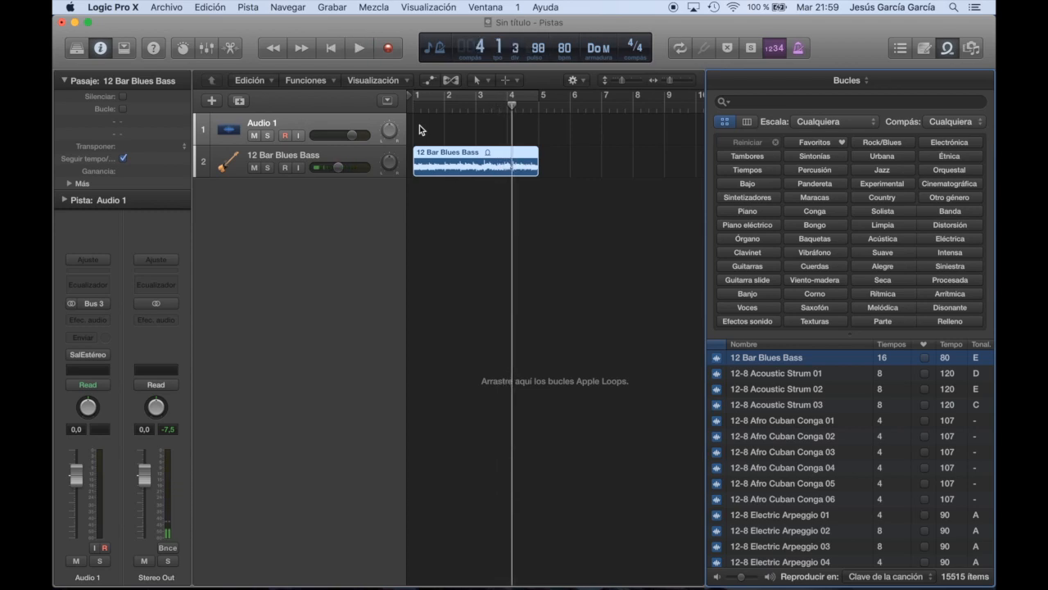
# Add the 70s Ballad Drums 01 MIDI loop on a new track at bar 1 and start playback.
pyautogui.scroll(-8, 808, 473)
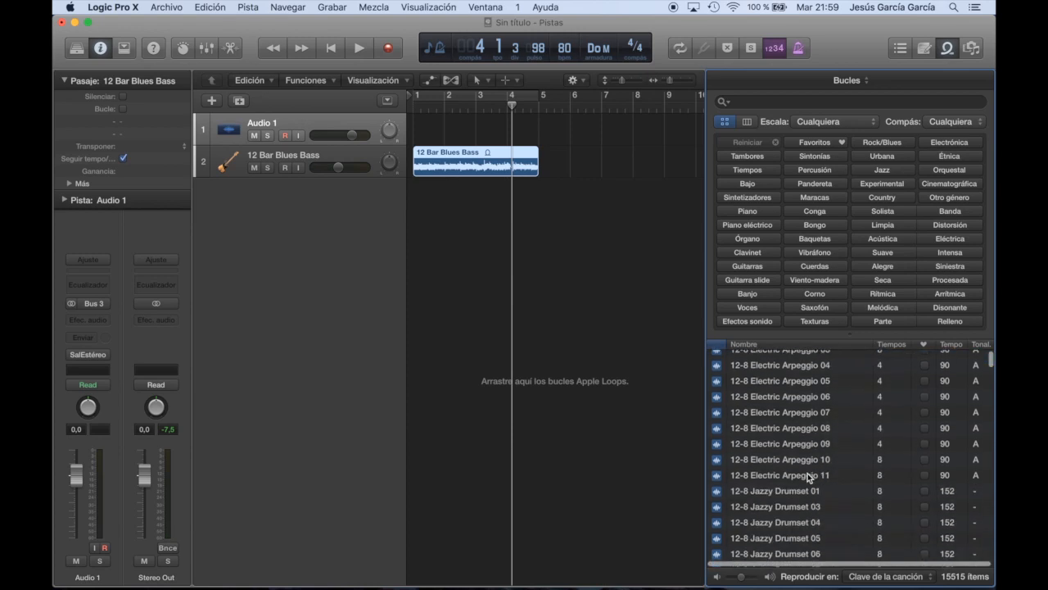
pyautogui.scroll(-15, 807, 476)
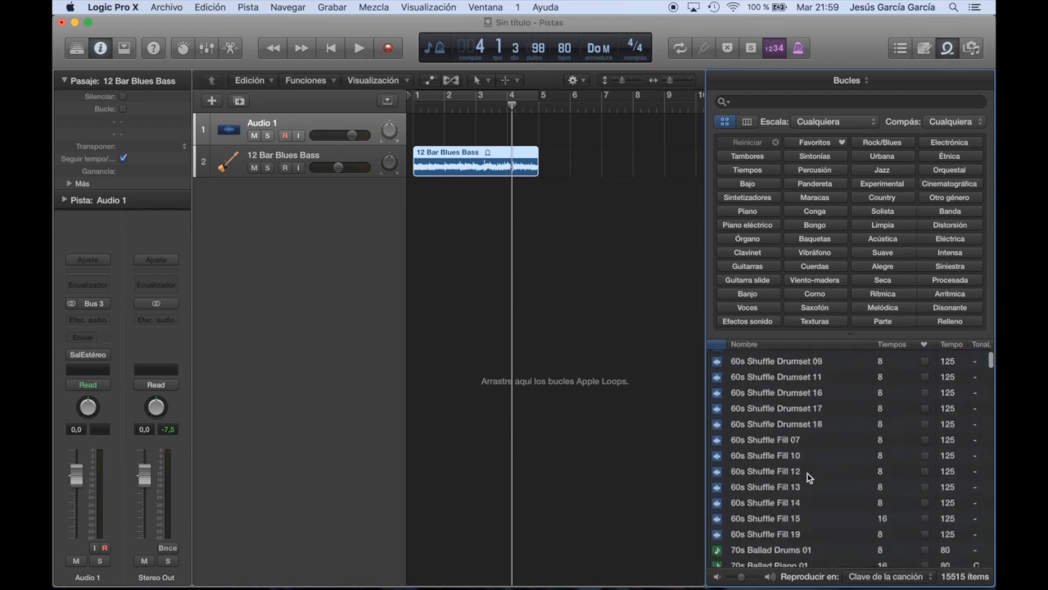
pyautogui.scroll(5, 807, 477)
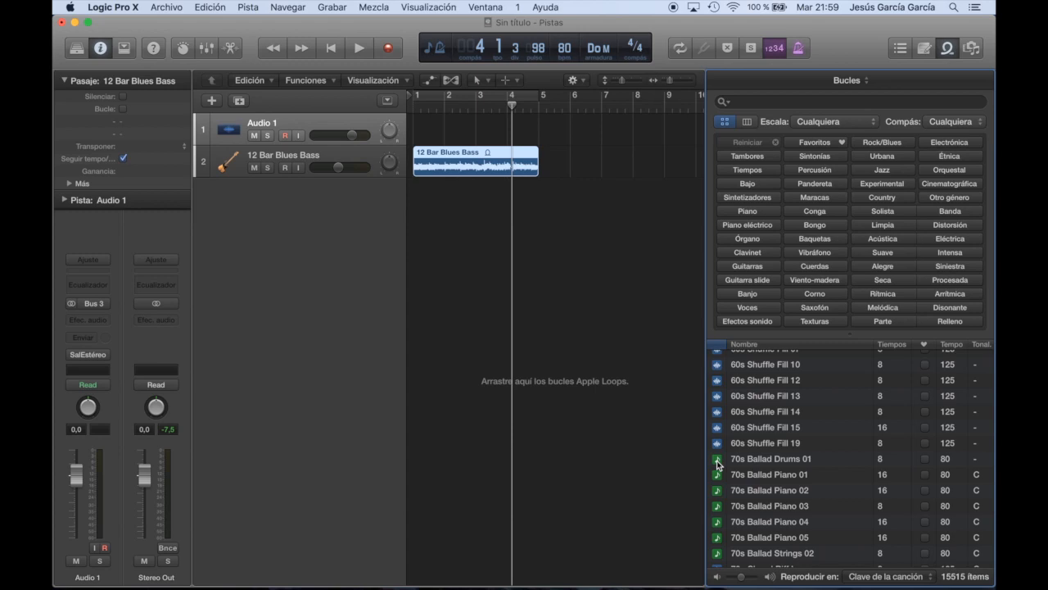
pyautogui.moveTo(717, 463); pyautogui.dragTo(414, 202)
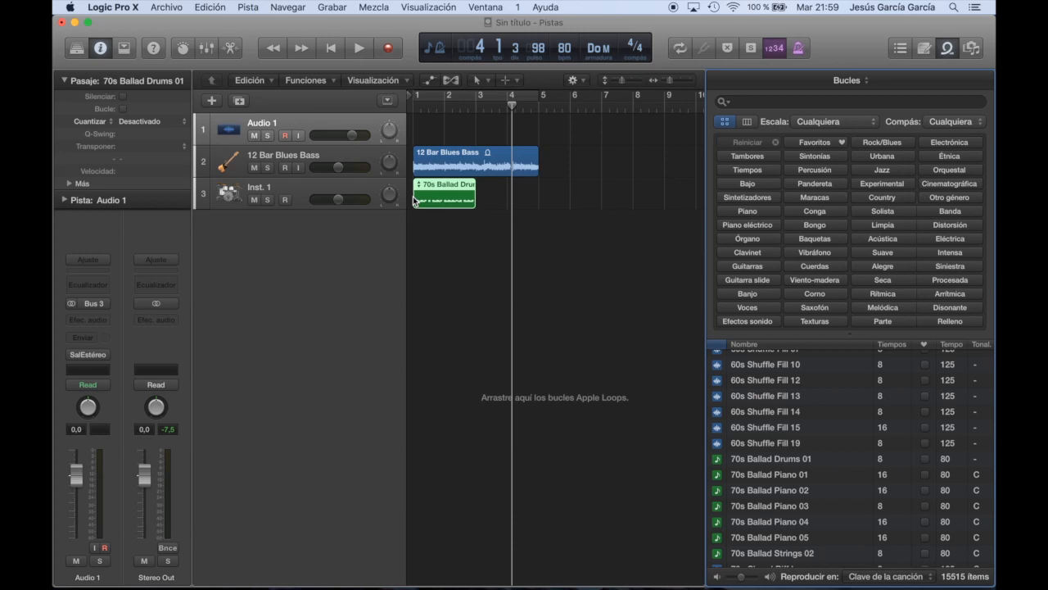
pyautogui.press('space')
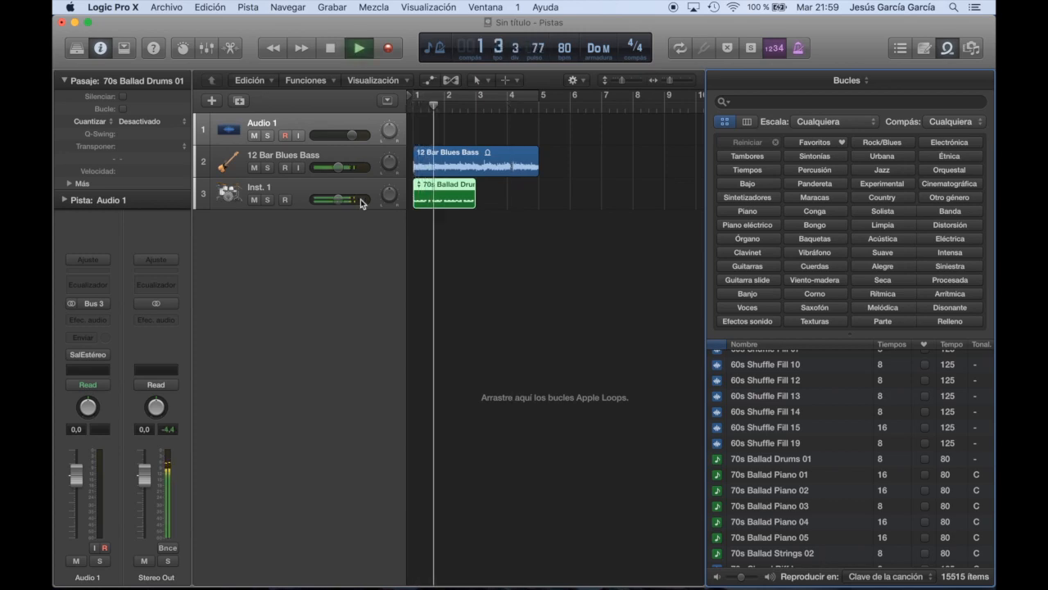
# Solo the Inst. 1 drum track during playback, and stop playback.
pyautogui.click(268, 199)
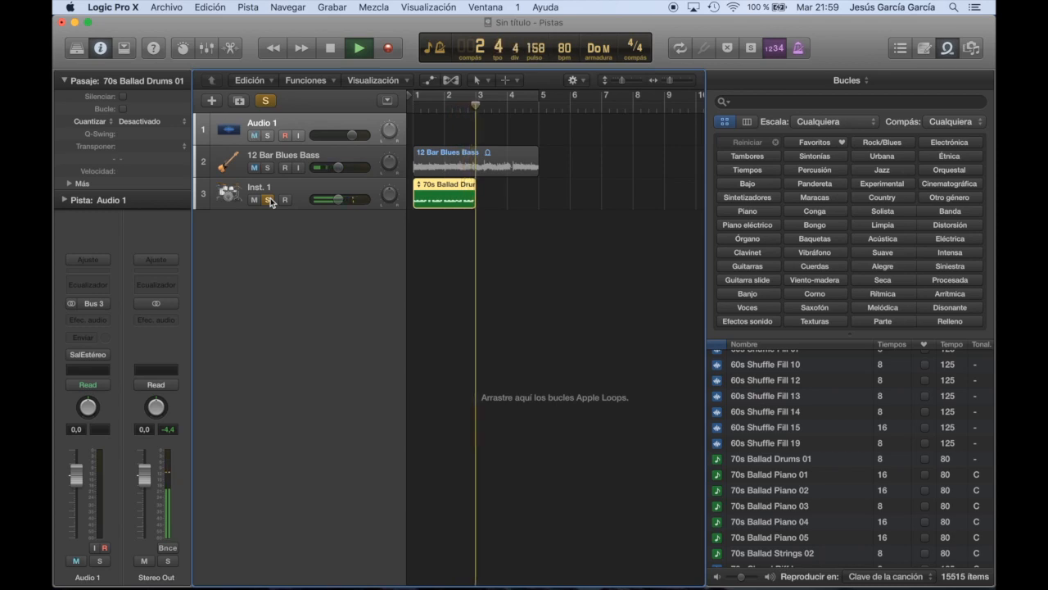
pyautogui.press('space')
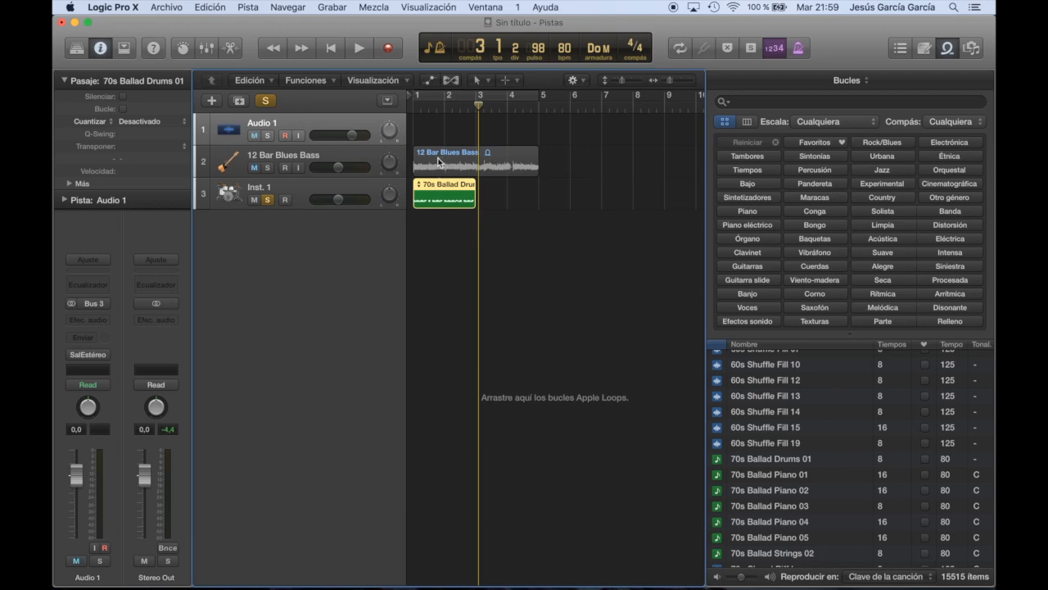
# Show the 70s Ballad Drums 01 region in an enlarged piano roll editor and hide the loop browser.
pyautogui.doubleClick(442, 190)
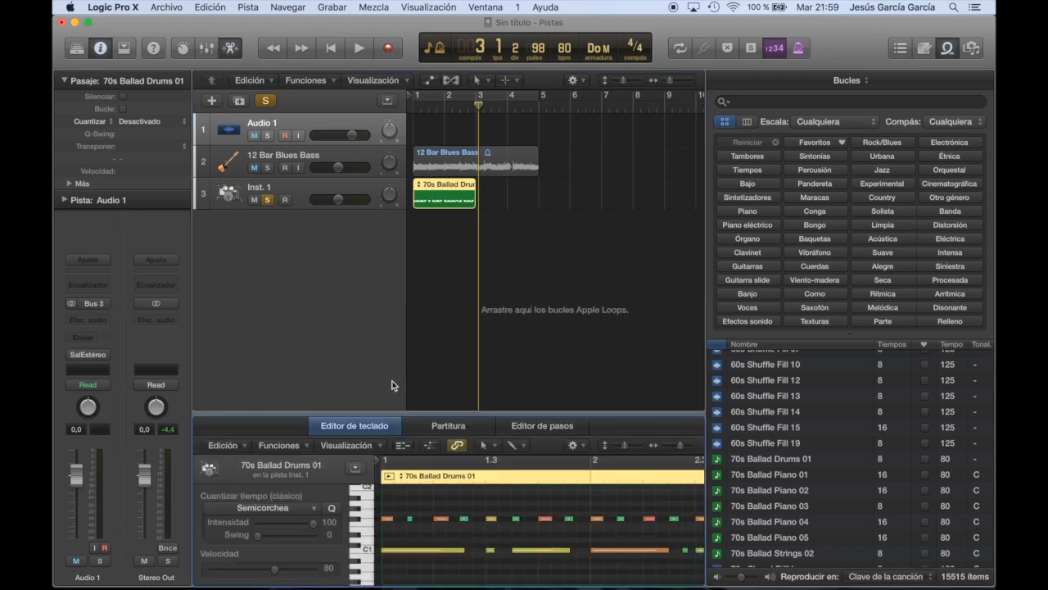
pyautogui.moveTo(391, 415); pyautogui.dragTo(381, 211)
pyautogui.click(948, 48)
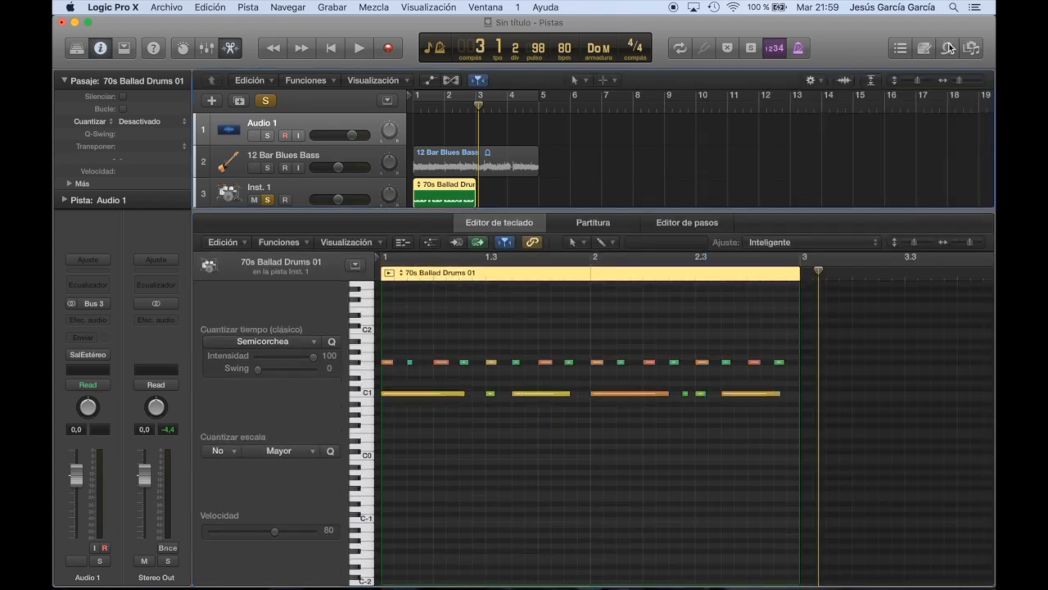
# Audition several drum sounds on the piano roll's keyboard, from around C1 up to above C2.
pyautogui.click(368, 393)
pyautogui.click(372, 372)
pyautogui.click(371, 367)
pyautogui.click(370, 365)
pyautogui.click(369, 356)
pyautogui.click(372, 310)
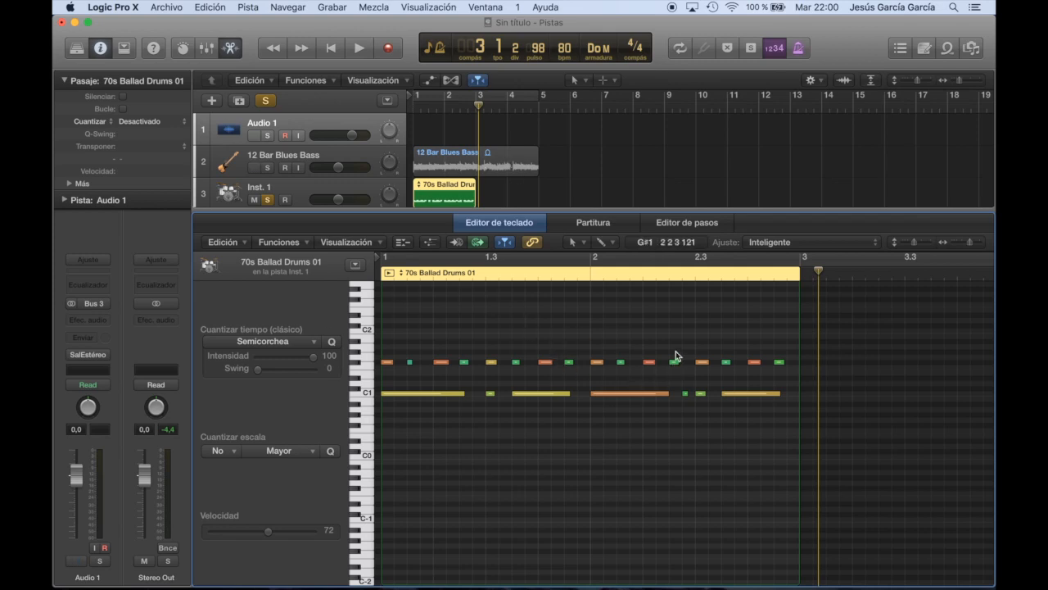
# Raise the drum note at bar 1 beat 2 to B1, delete it, and redraw it on the same beat at F#1.
pyautogui.moveTo(440, 362); pyautogui.dragTo(445, 336)
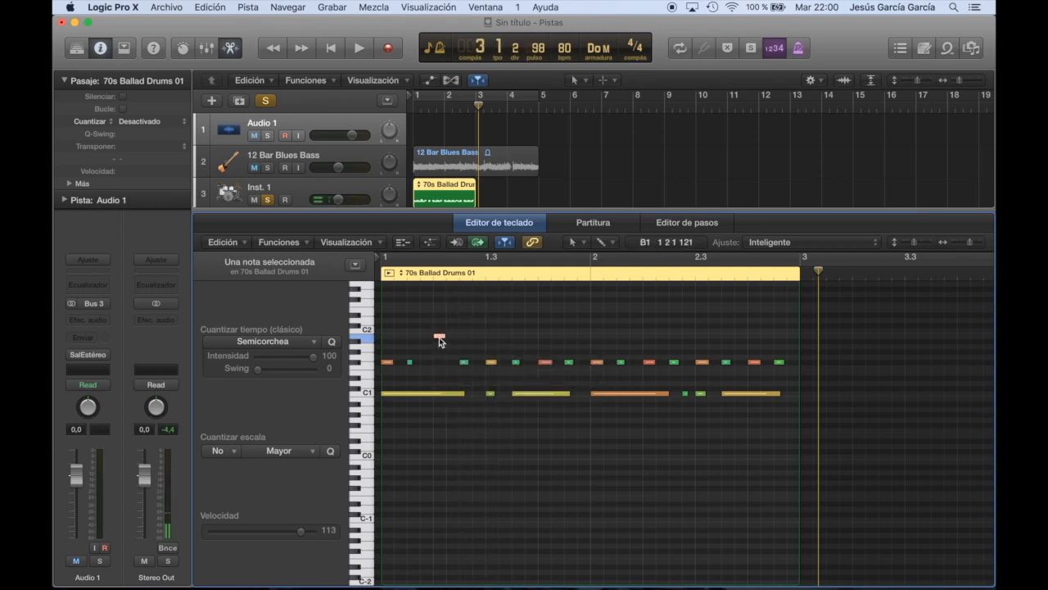
pyautogui.press('Delete')
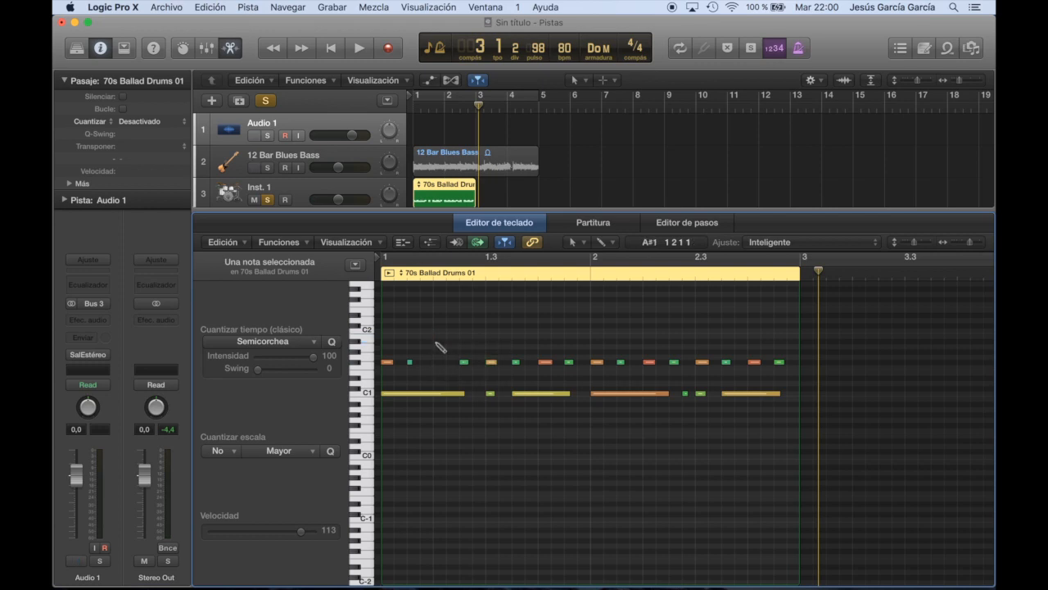
pyautogui.click(438, 342)
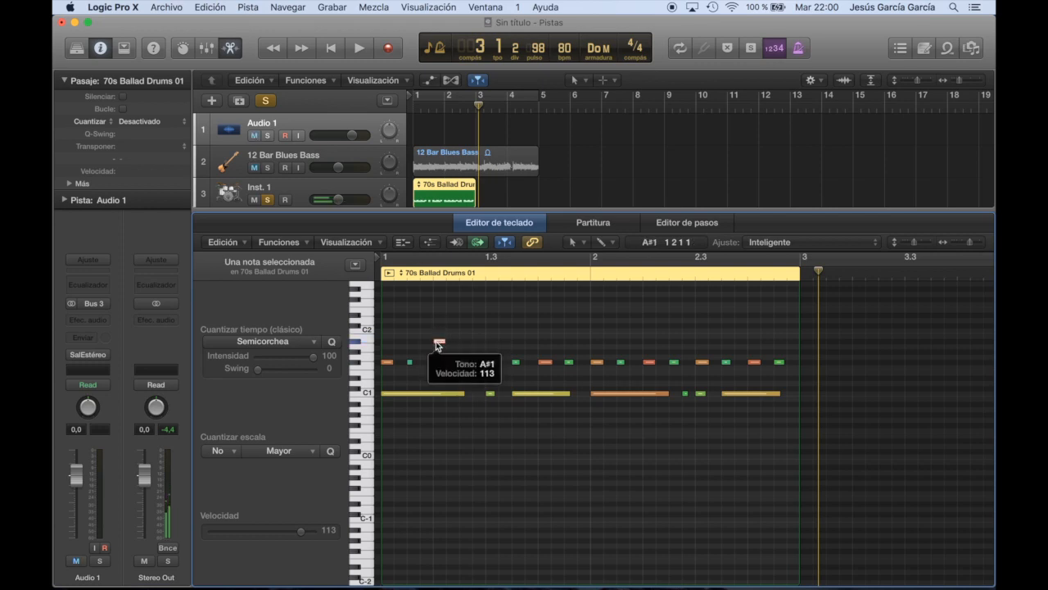
pyautogui.moveTo(439, 342); pyautogui.dragTo(440, 366)
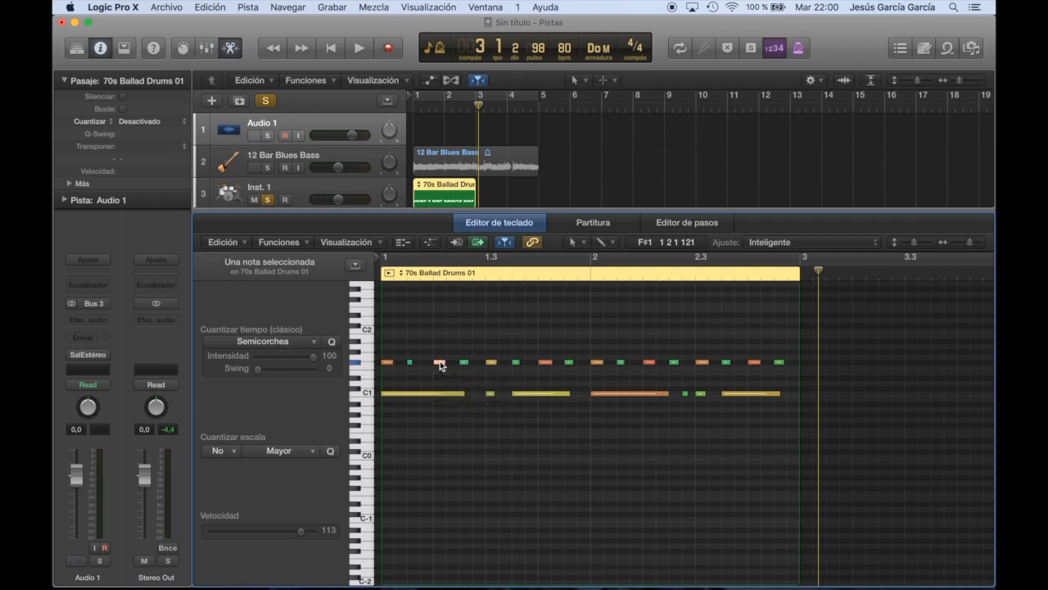
# Close the piano roll editor of the drum region.
pyautogui.scroll(3, 440, 366)
pyautogui.scroll(-1, 954, 187)
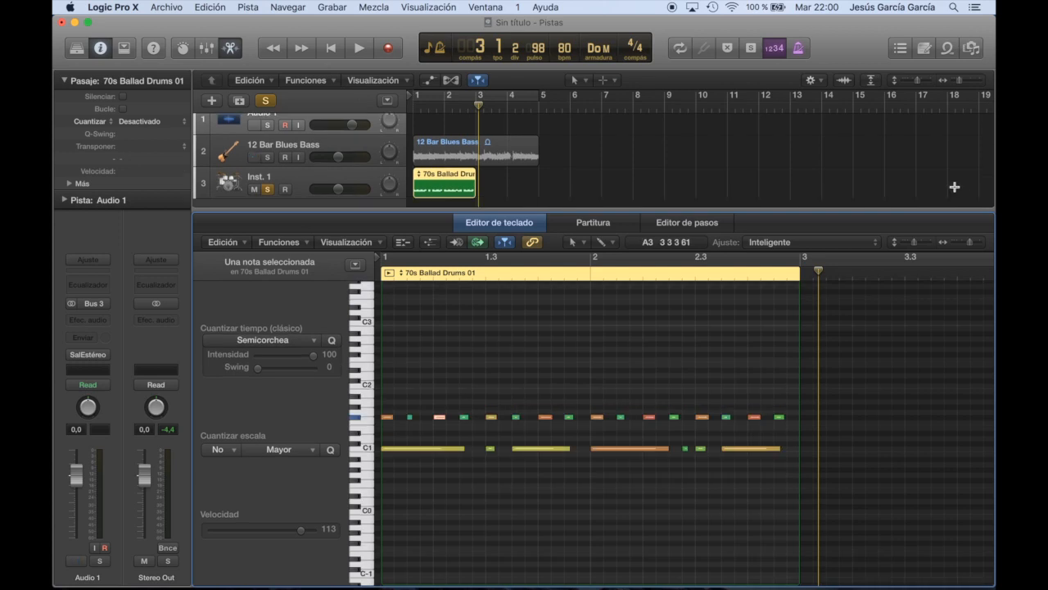
pyautogui.press('p')
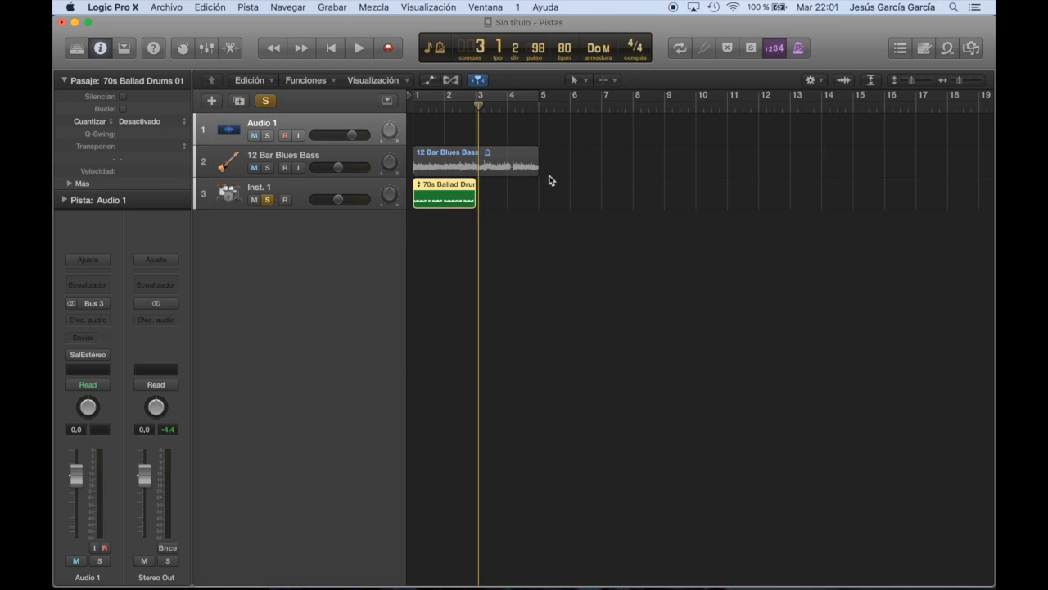
# Select the Inst. 1 drum track and show and hide its editor repeatedly, leaving it hidden.
pyautogui.click(301, 189)
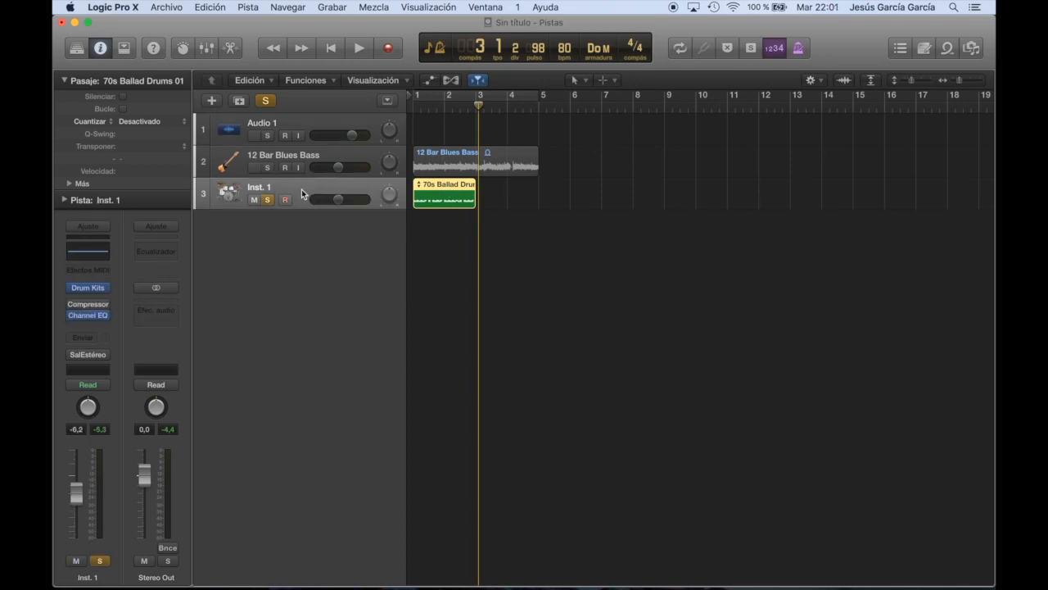
pyautogui.press('e')
pyautogui.press('e')
pyautogui.press('e')
pyautogui.press('e')
pyautogui.press('e')
pyautogui.press('e')
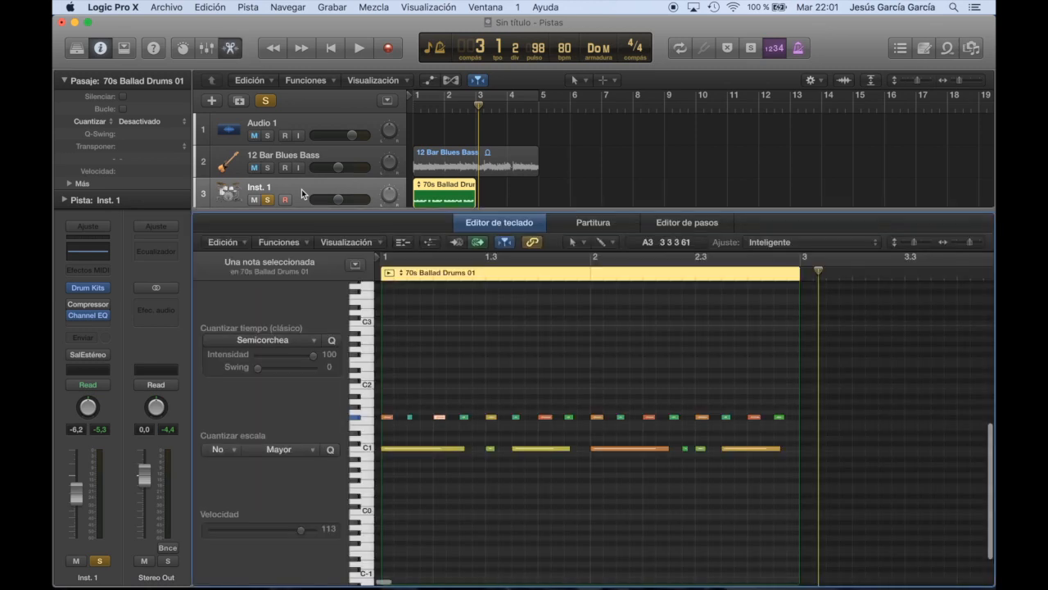
pyautogui.press('e')
pyautogui.press('e')
pyautogui.press('e')
pyautogui.press('e')
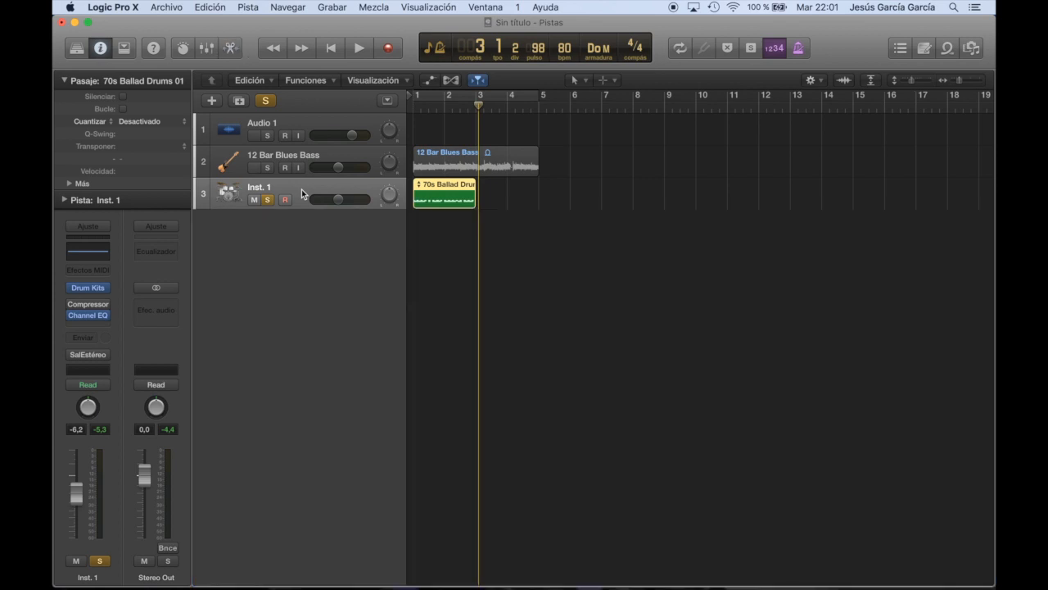
# Select the 12 Bar Blues Bass track, view its waveform in the audio editor, and hide the editor.
pyautogui.click(321, 157)
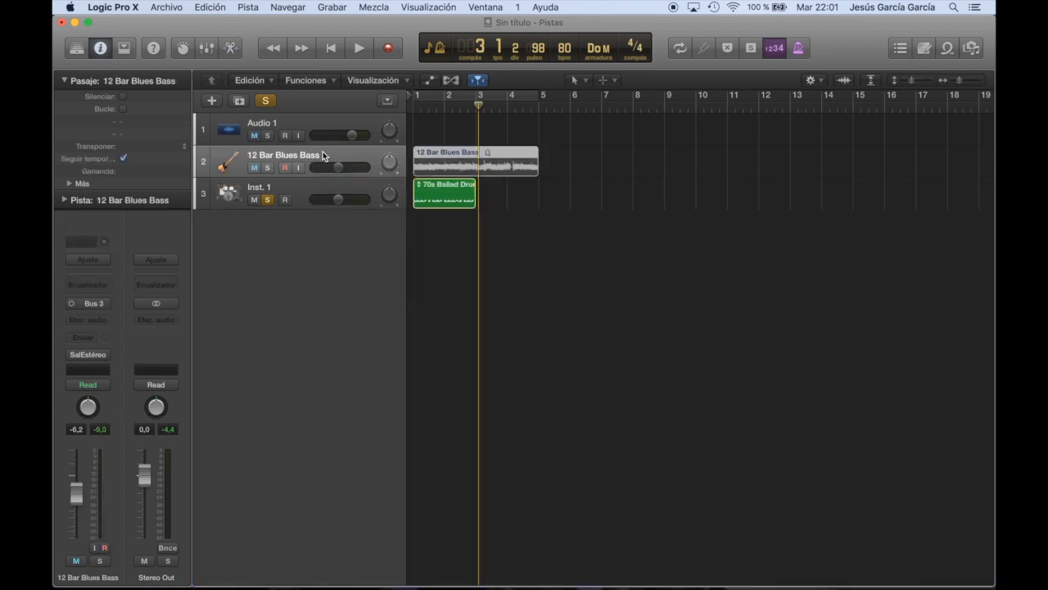
pyautogui.press('e')
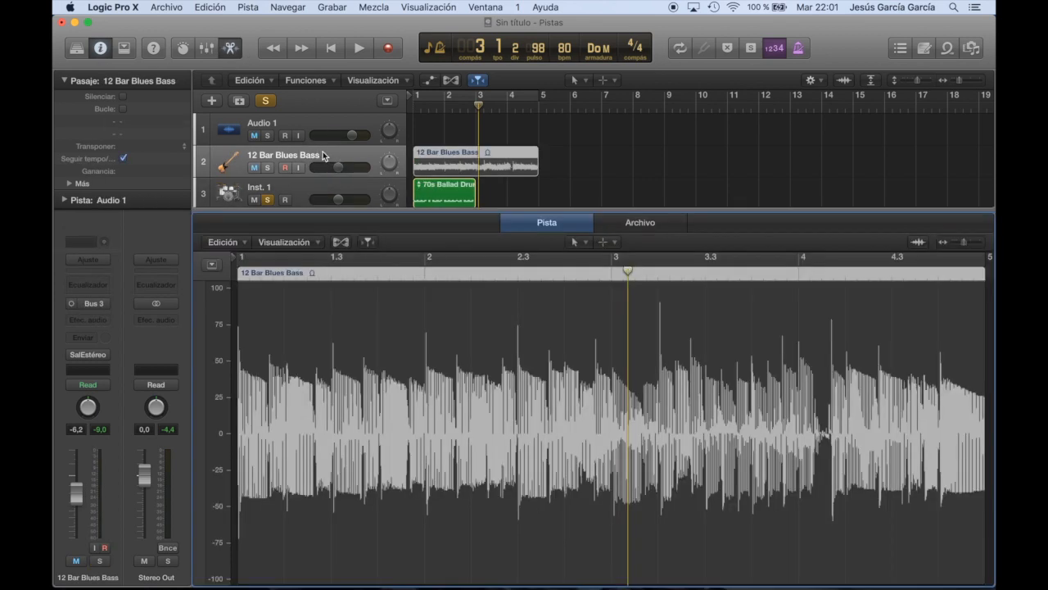
pyautogui.press('e')
pyautogui.press('e')
pyautogui.press('e')
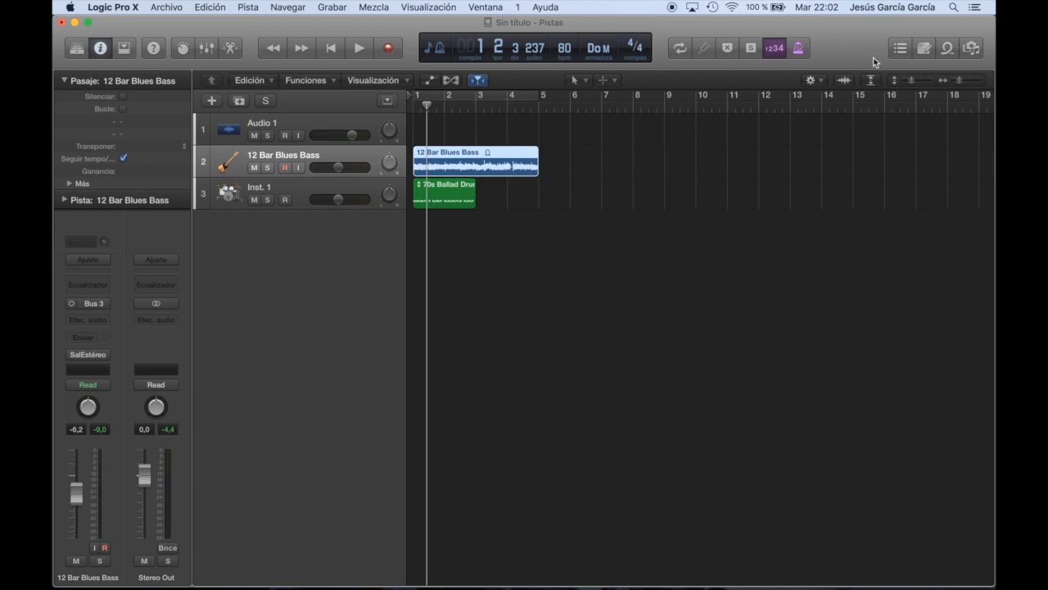
# Try toggling Ciclo, Pinchazo preprogramado and Monitorización software in the control bar customization, restore each one, and accept.
pyautogui.rightClick(425, 43)
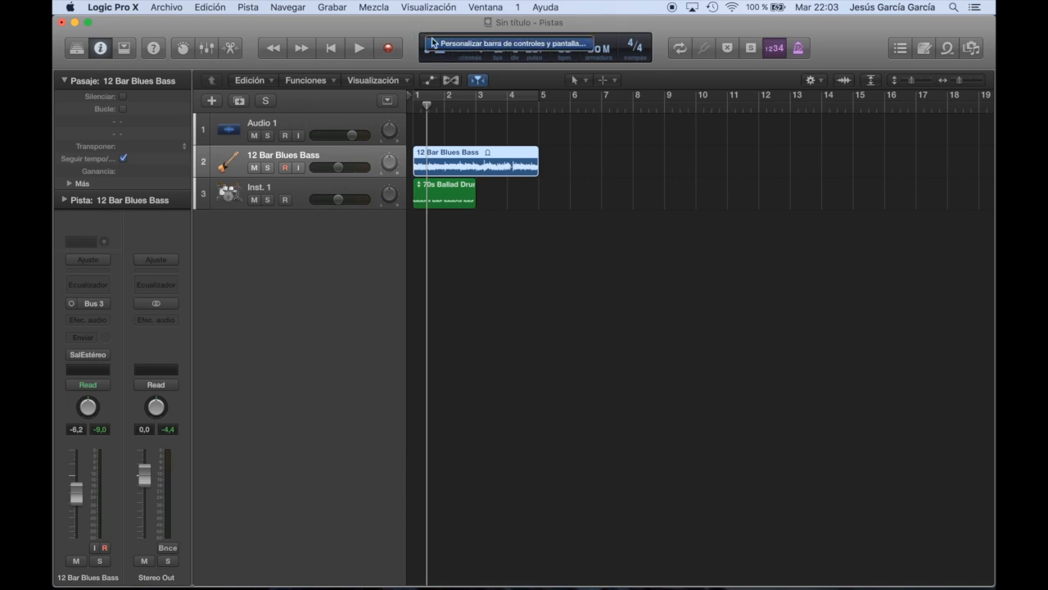
pyautogui.click(459, 44)
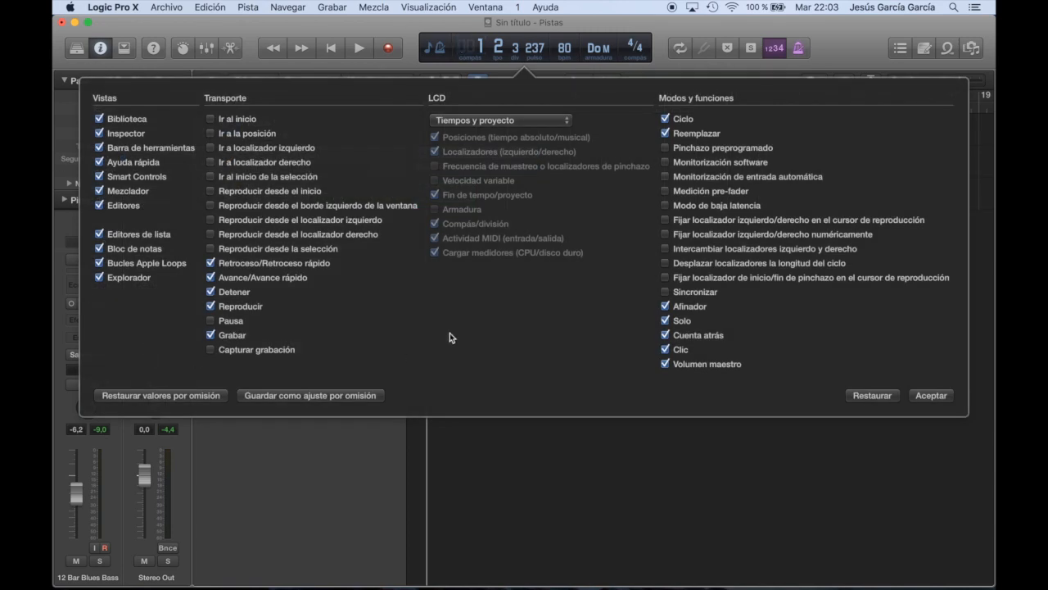
pyautogui.click(667, 120)
pyautogui.click(668, 120)
pyautogui.click(665, 149)
pyautogui.click(665, 149)
pyautogui.click(667, 162)
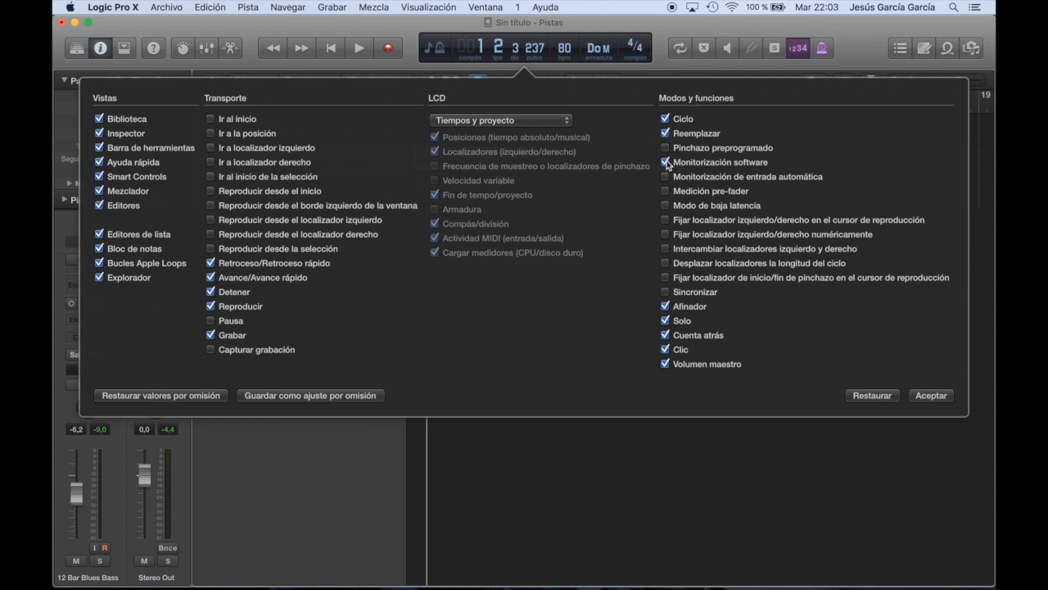
pyautogui.click(666, 162)
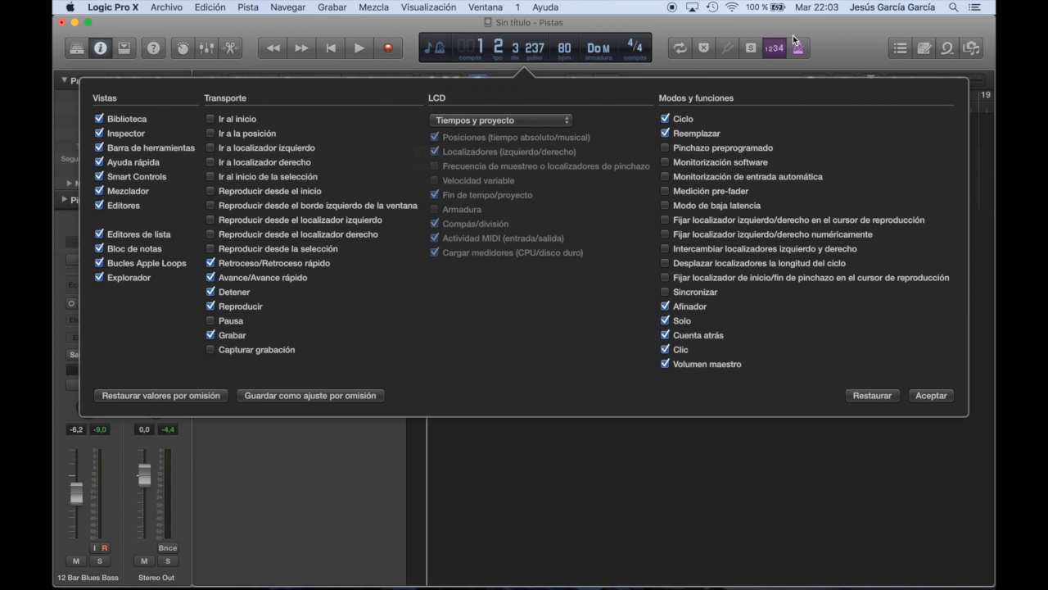
pyautogui.click(932, 396)
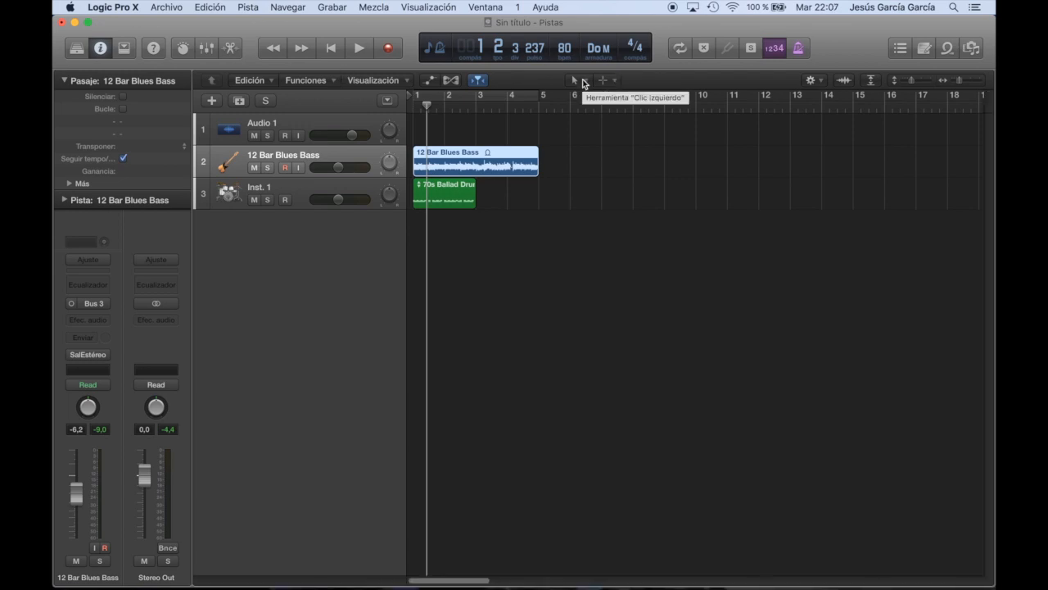
# Examine the tools available for the left-click tool and the alternate tool, keeping the current choices.
pyautogui.click(584, 81)
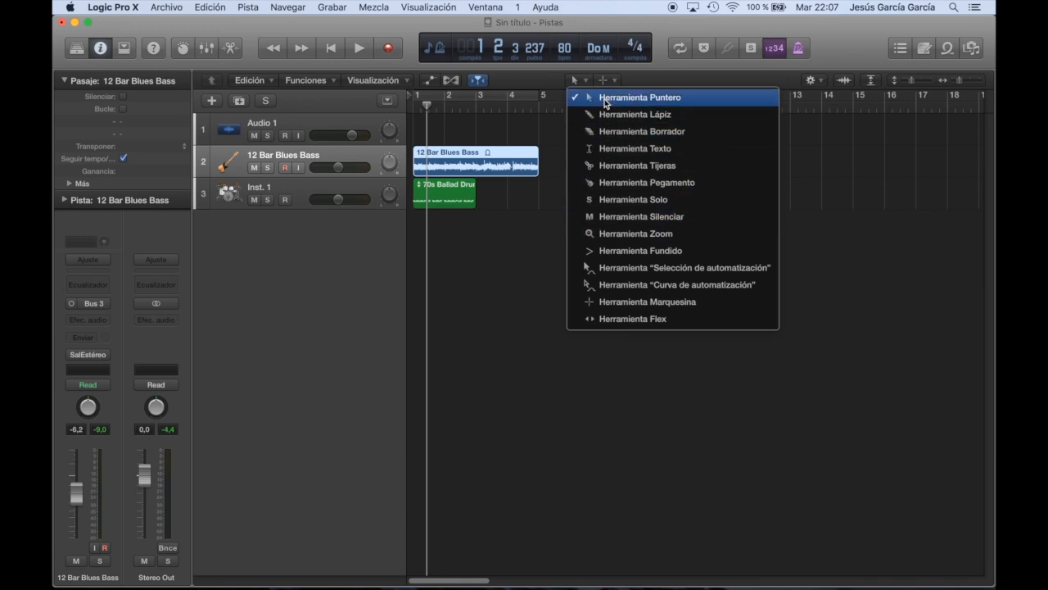
pyautogui.click(558, 84)
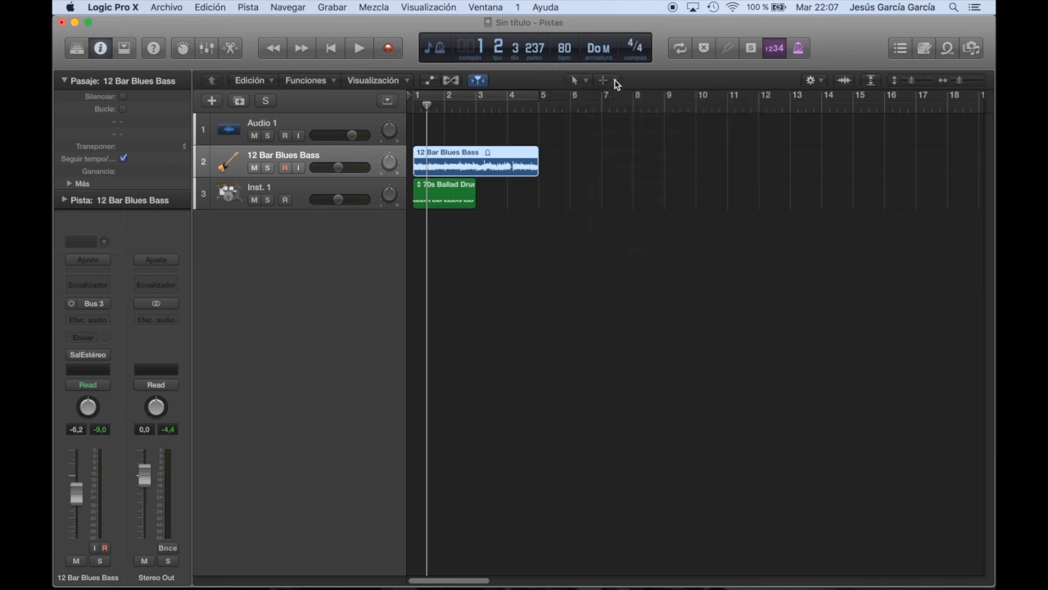
pyautogui.click(616, 82)
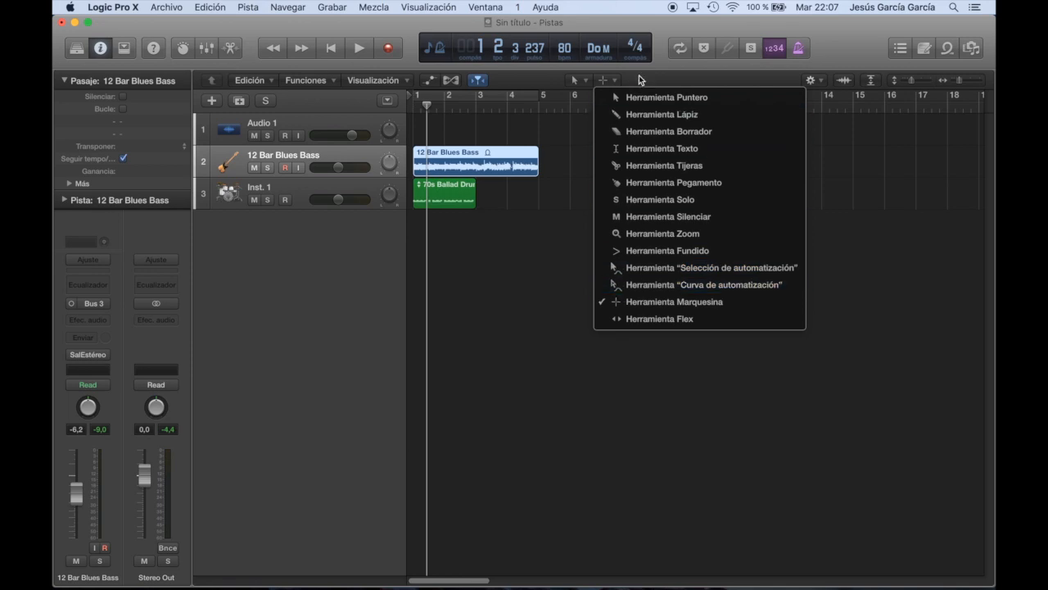
pyautogui.click(640, 80)
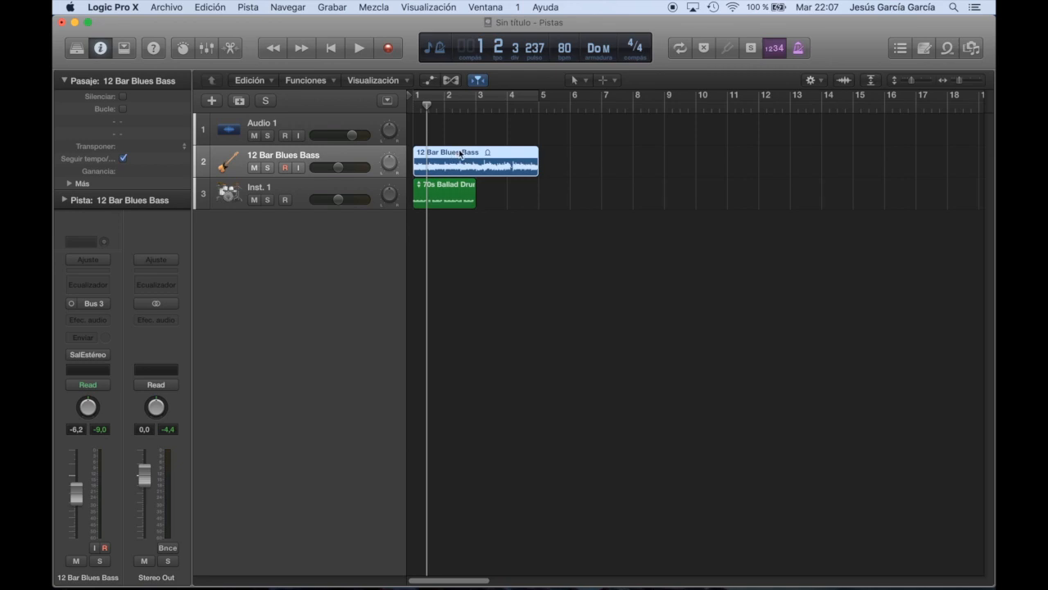
# Move the bass region to just before bar 5, copy it to just before bar 11, and try shortening and re-extending the copy.
pyautogui.moveTo(452, 158); pyautogui.dragTo(751, 155)
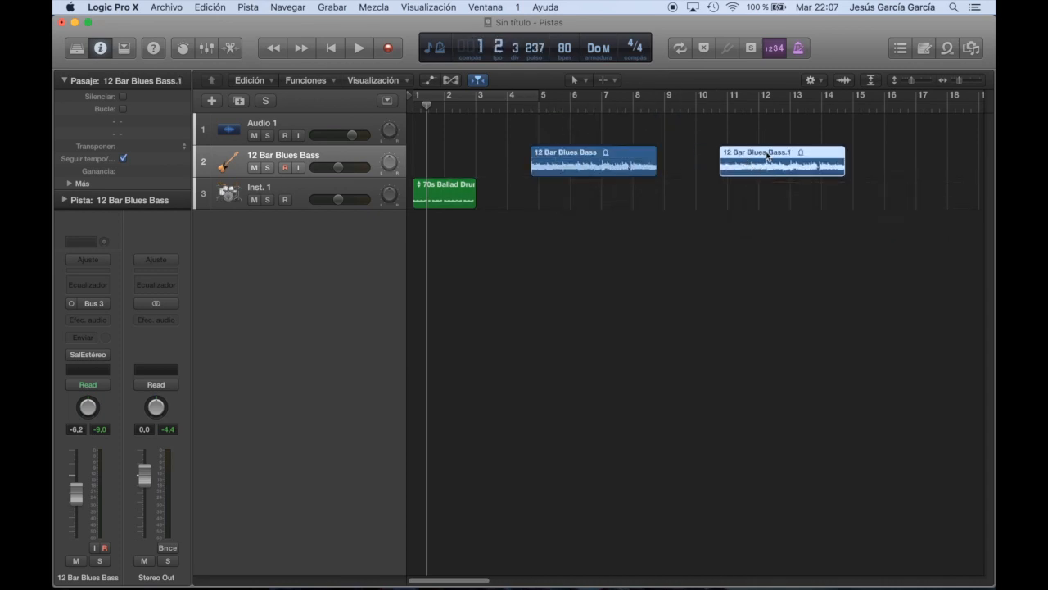
pyautogui.moveTo(841, 168); pyautogui.dragTo(782, 168)
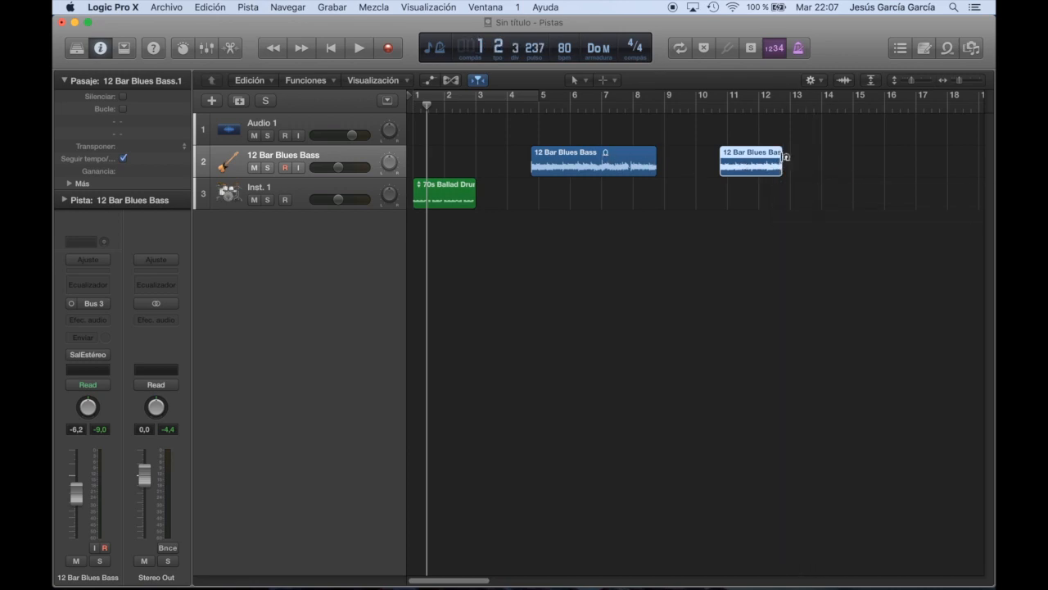
pyautogui.moveTo(784, 170); pyautogui.dragTo(870, 164)
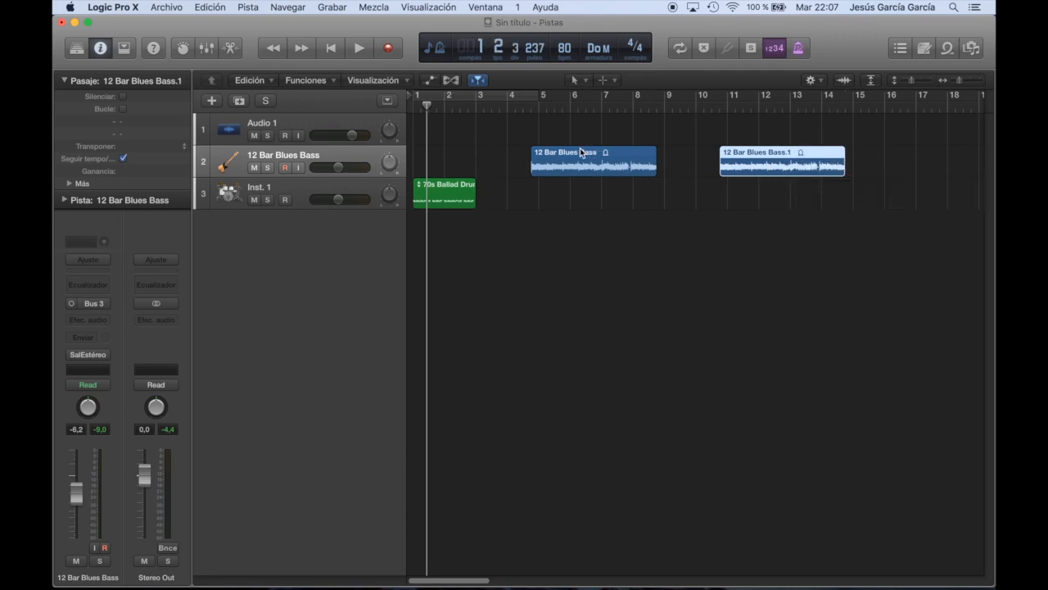
# Move the original bass region back to bar 1 and delete its copy.
pyautogui.moveTo(635, 155); pyautogui.dragTo(508, 156)
pyautogui.click(793, 154)
pyautogui.press('Delete')
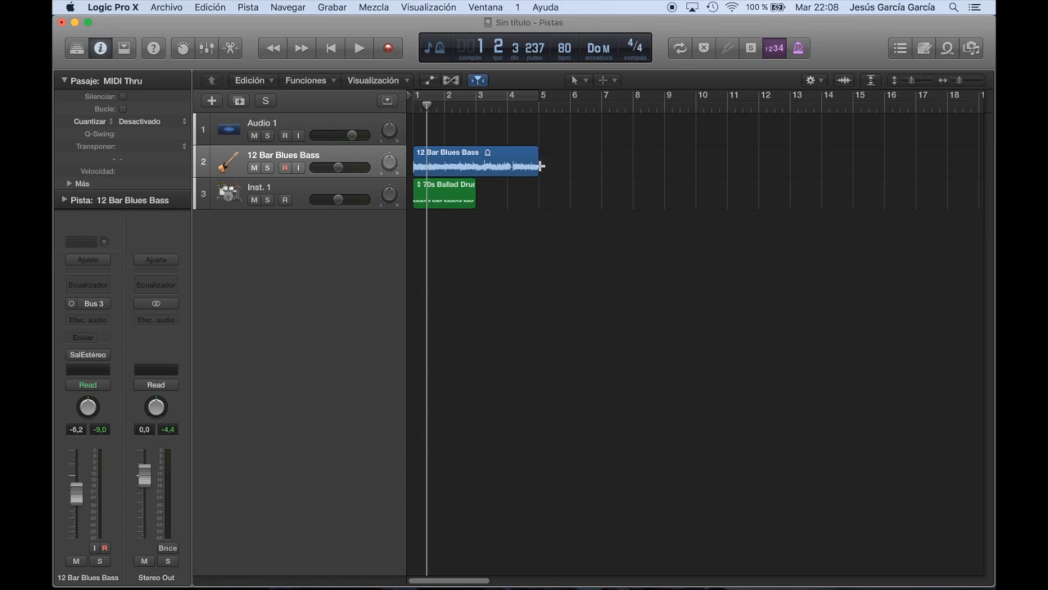
# Split the bass region shortly before bar 3, move the second part to bar 4, and undo both edits.
pyautogui.moveTo(538, 164)
pyautogui.mouseDown()
pyautogui.moveTo(939, 155)
pyautogui.moveTo(538, 161)
pyautogui.mouseUp()
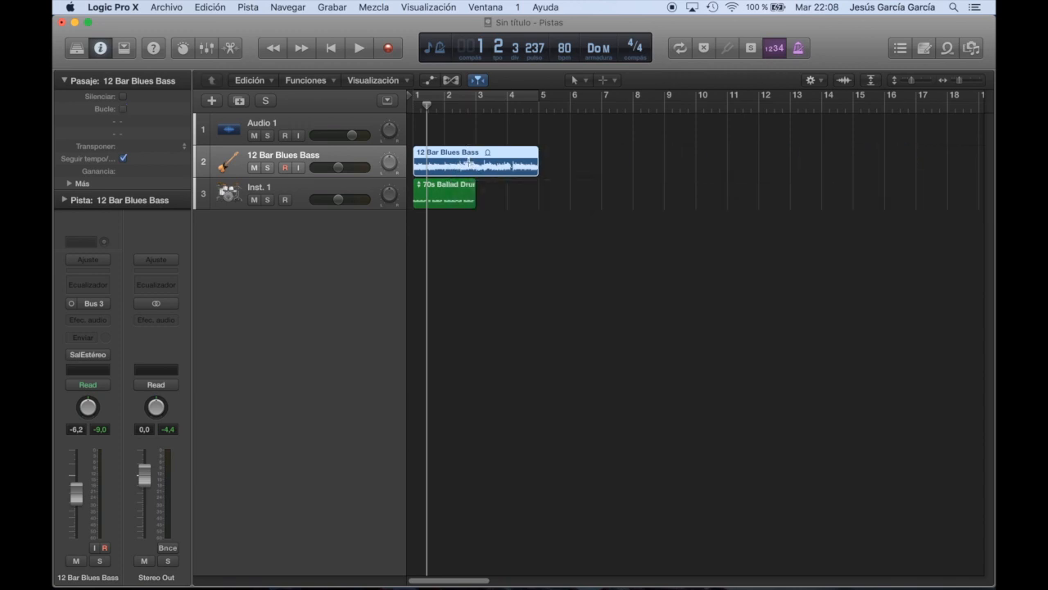
pyautogui.click(468, 163)
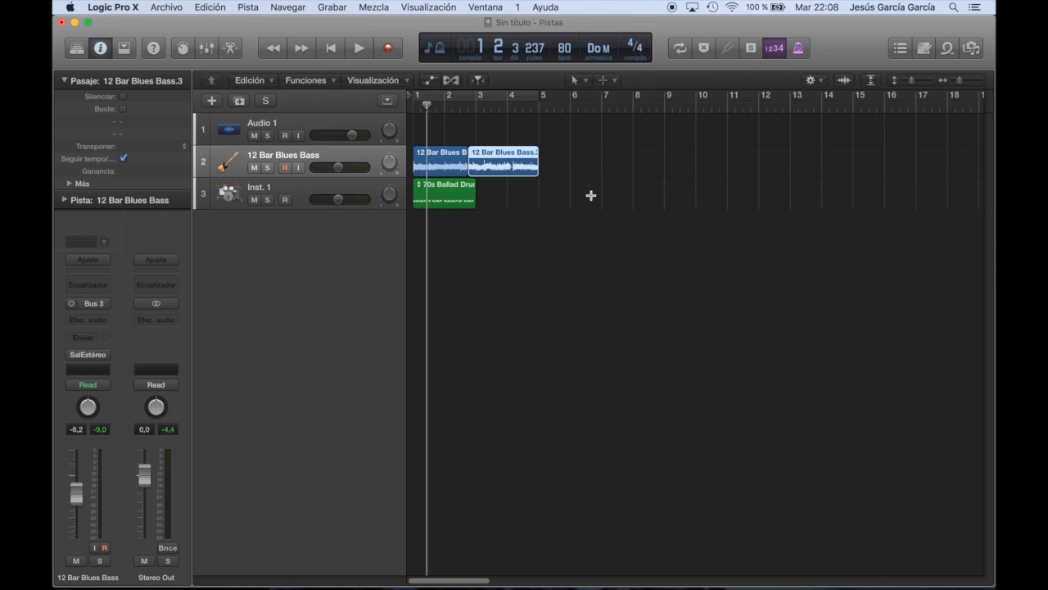
pyautogui.moveTo(495, 157); pyautogui.dragTo(534, 157)
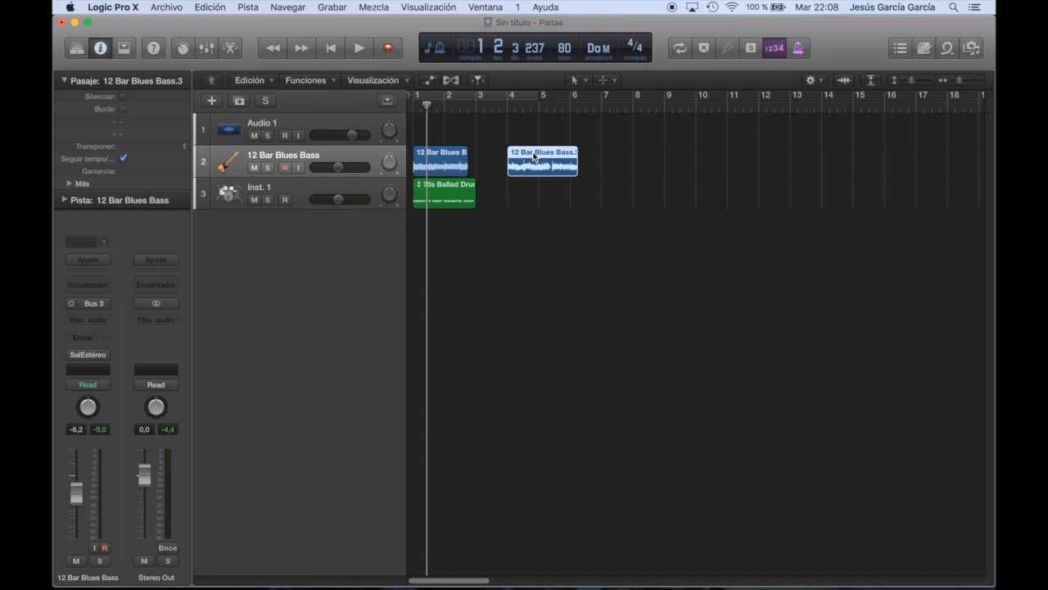
pyautogui.press('super+z')
pyautogui.press('super+z')
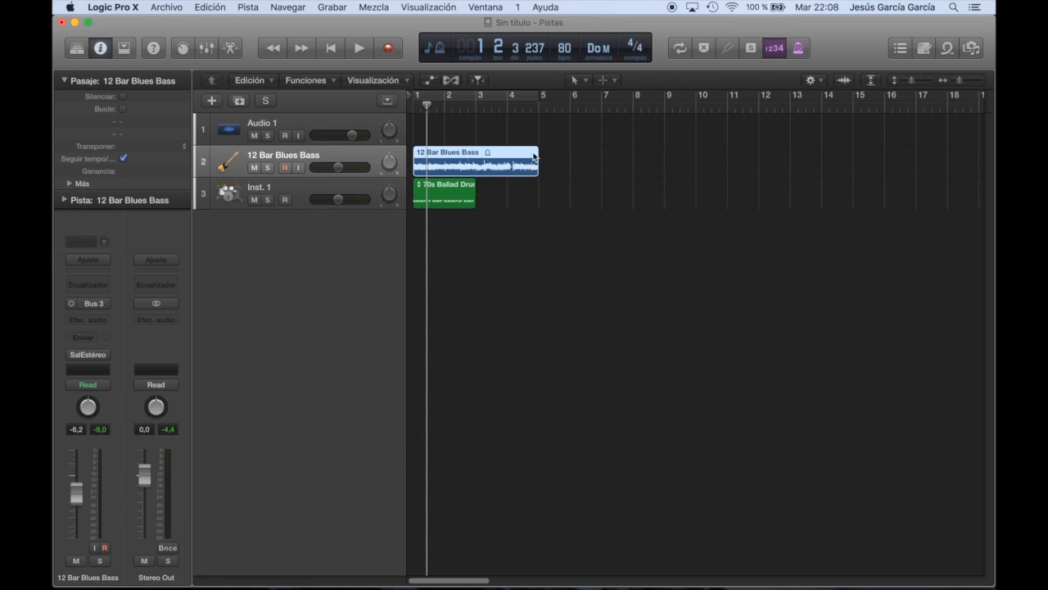
# Return the playhead to the start of the project and play back the bass and drum loops.
pyautogui.press('Return')
pyautogui.press('space')
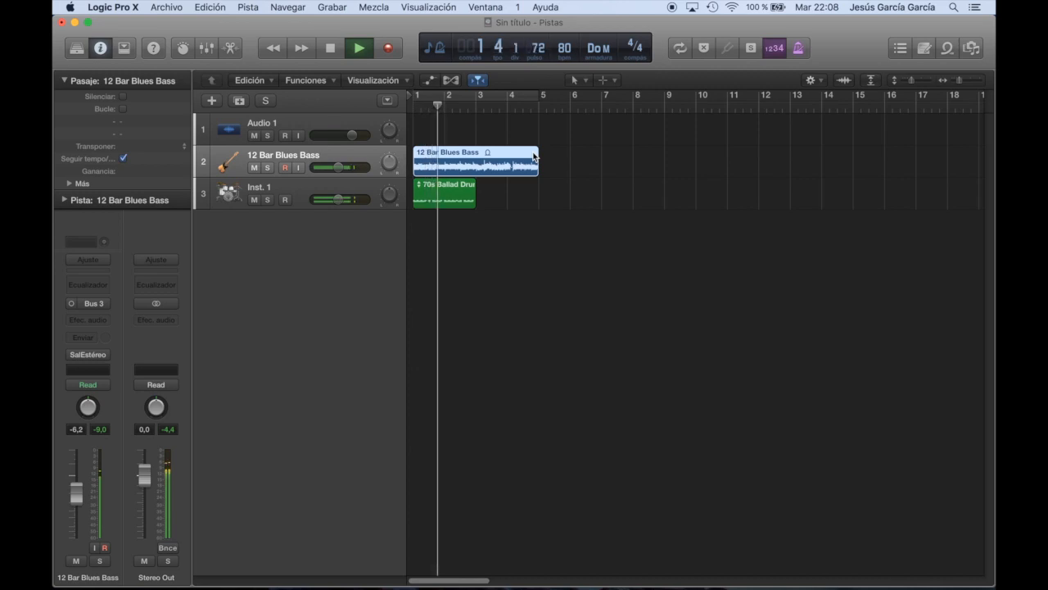
# Stop playback and save the project as "Curso 1" in the Escritorio location, organised as a folder (Carpeta).
pyautogui.press('space')
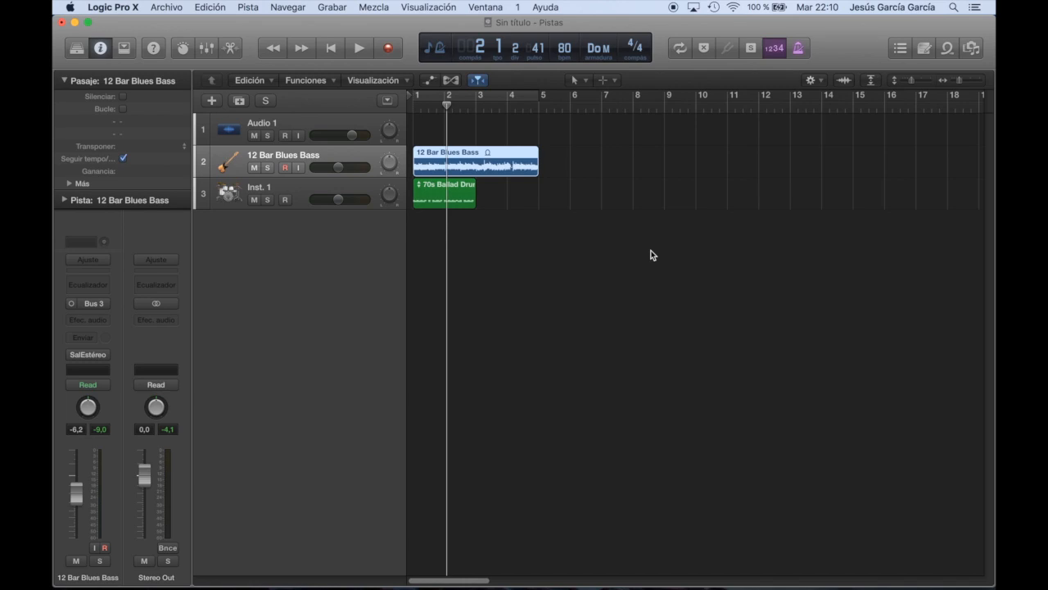
pyautogui.click(169, 7)
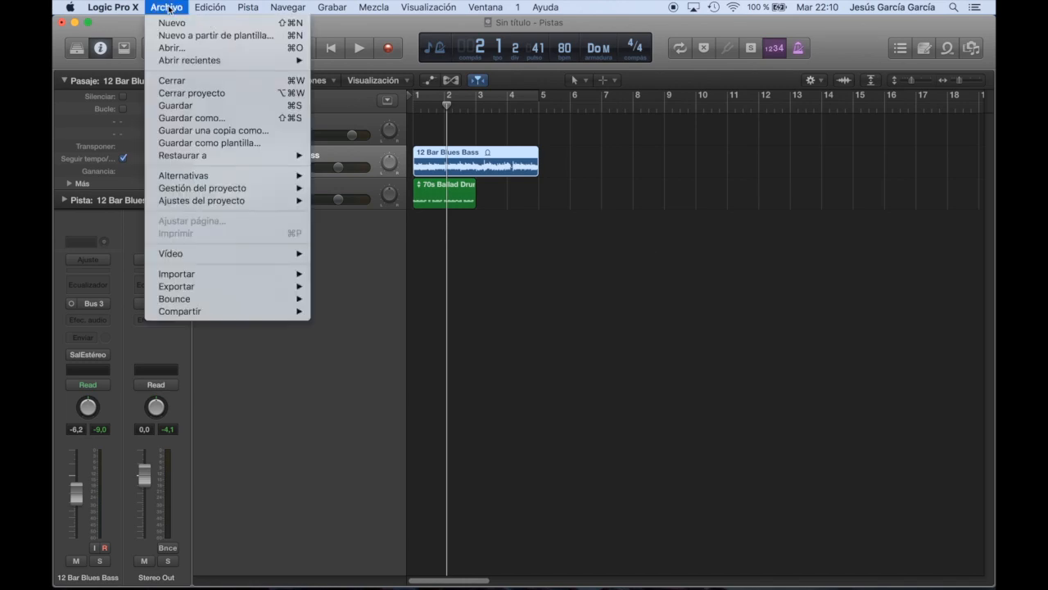
pyautogui.click(186, 110)
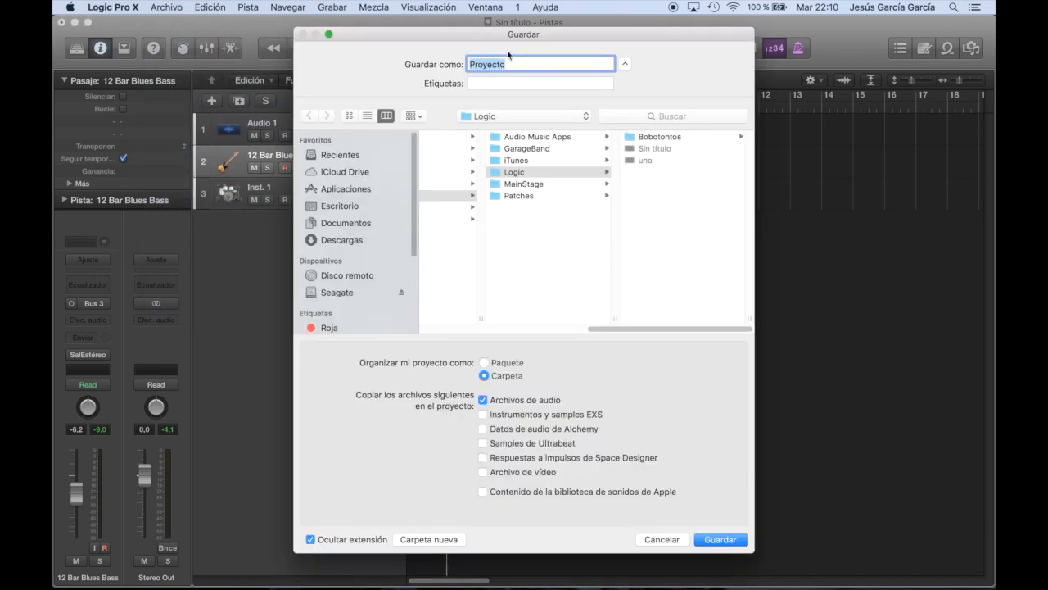
pyautogui.write('Curso 1')
pyautogui.click(344, 208)
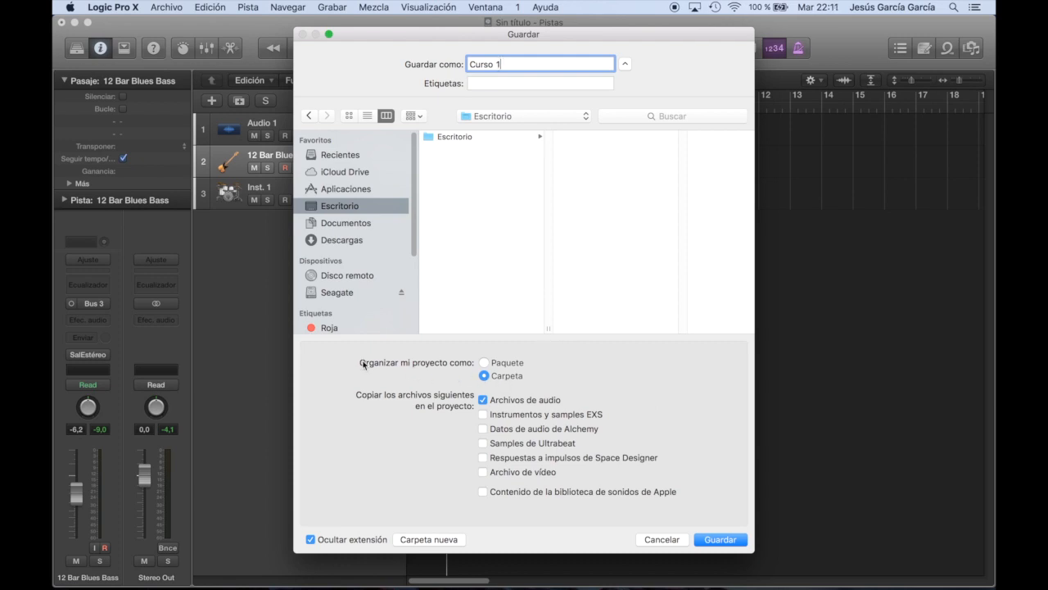
pyautogui.click(484, 363)
pyautogui.click(484, 375)
pyautogui.click(721, 539)
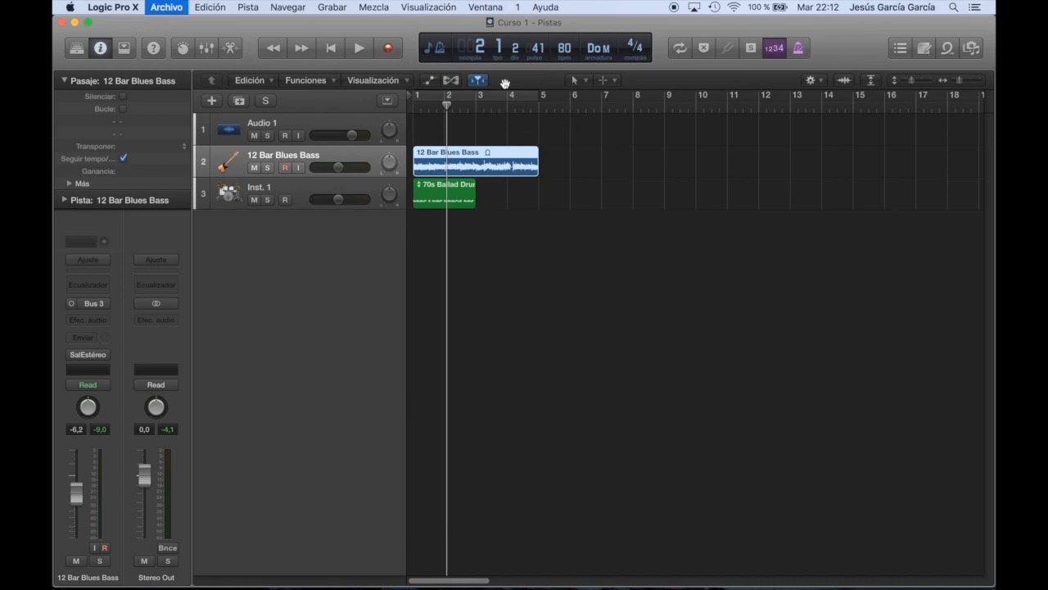
# Save the Curso 1 project again, and play back the bass and drum loops briefly before stopping.
pyautogui.click(167, 7)
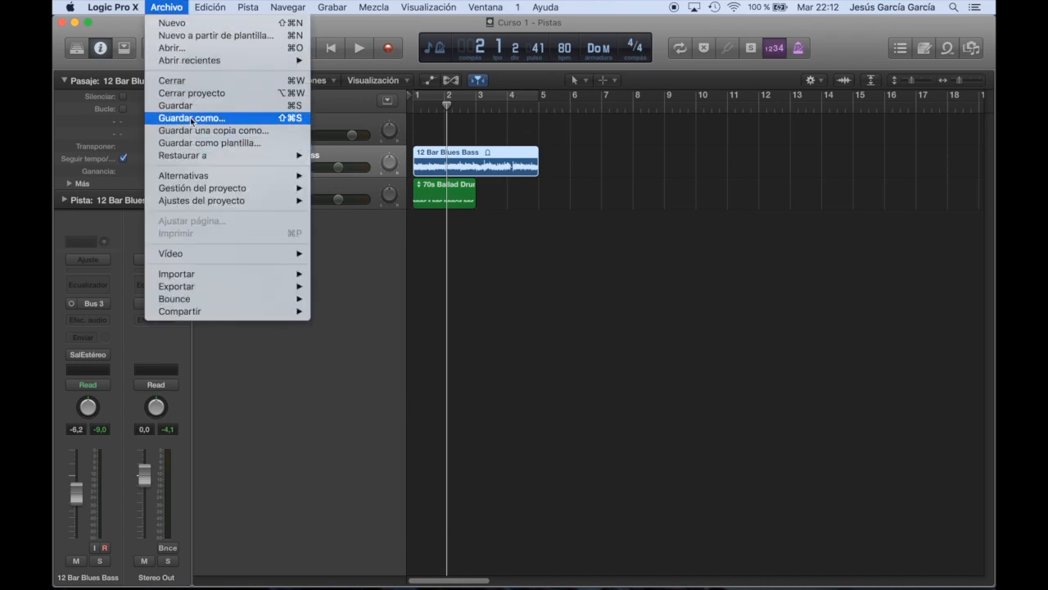
pyautogui.click(188, 105)
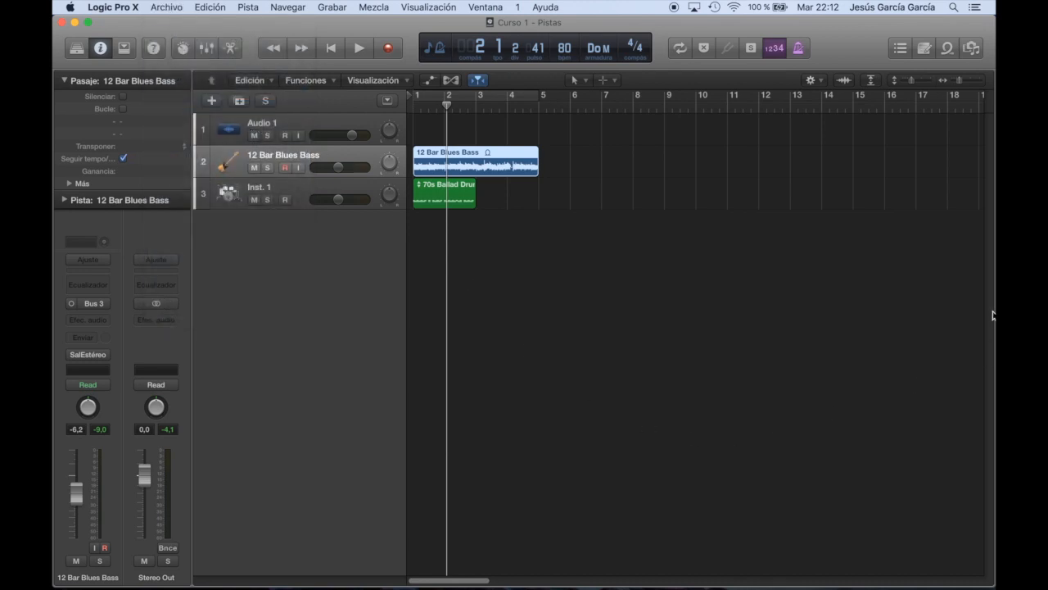
pyautogui.press('space')
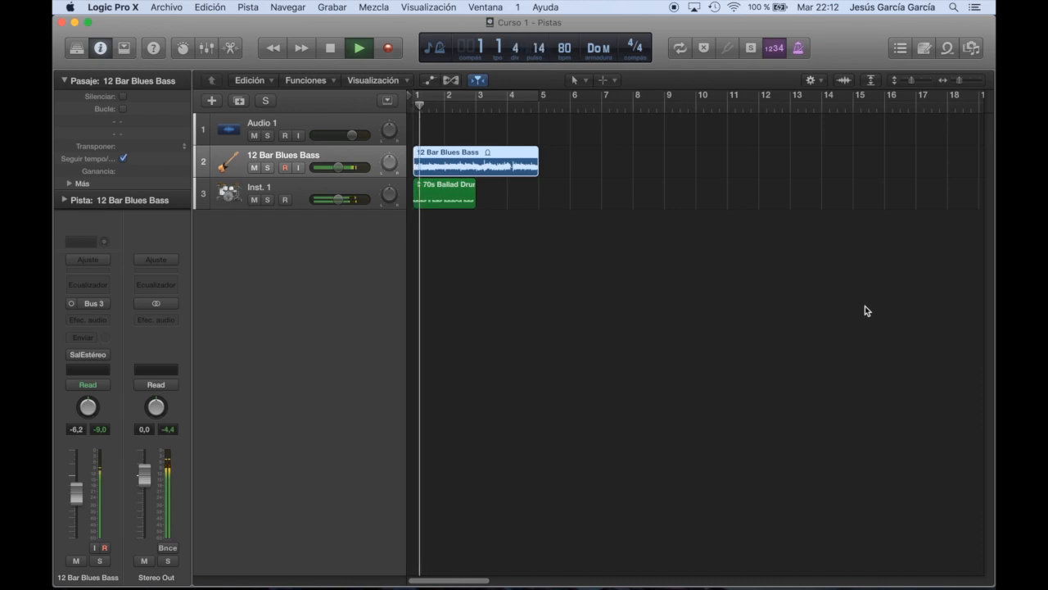
pyautogui.press('space')
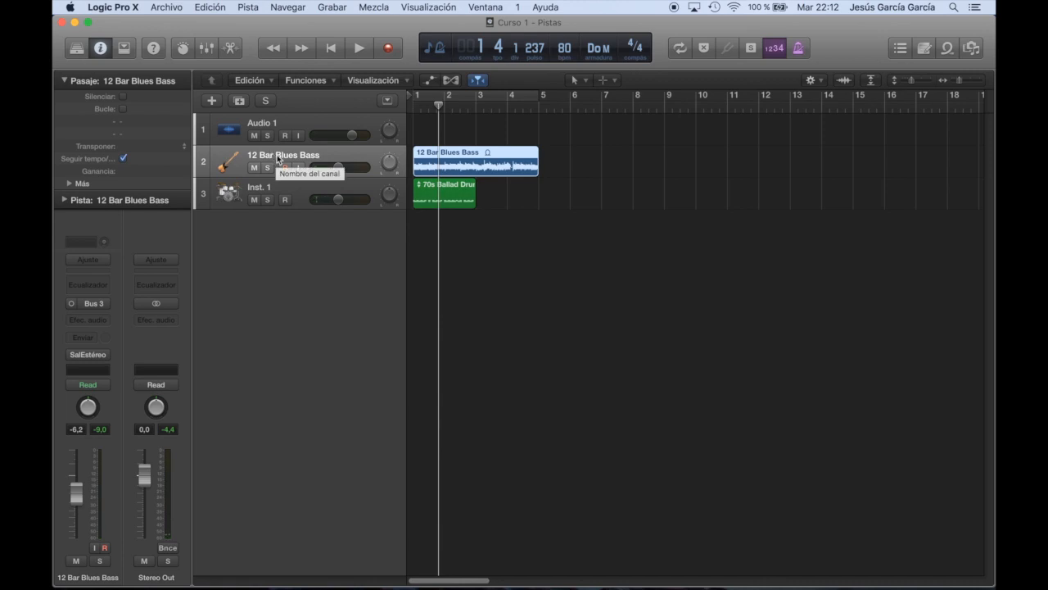
# Delete the 12 Bar Blues Bass track together with its region.
pyautogui.click(282, 188)
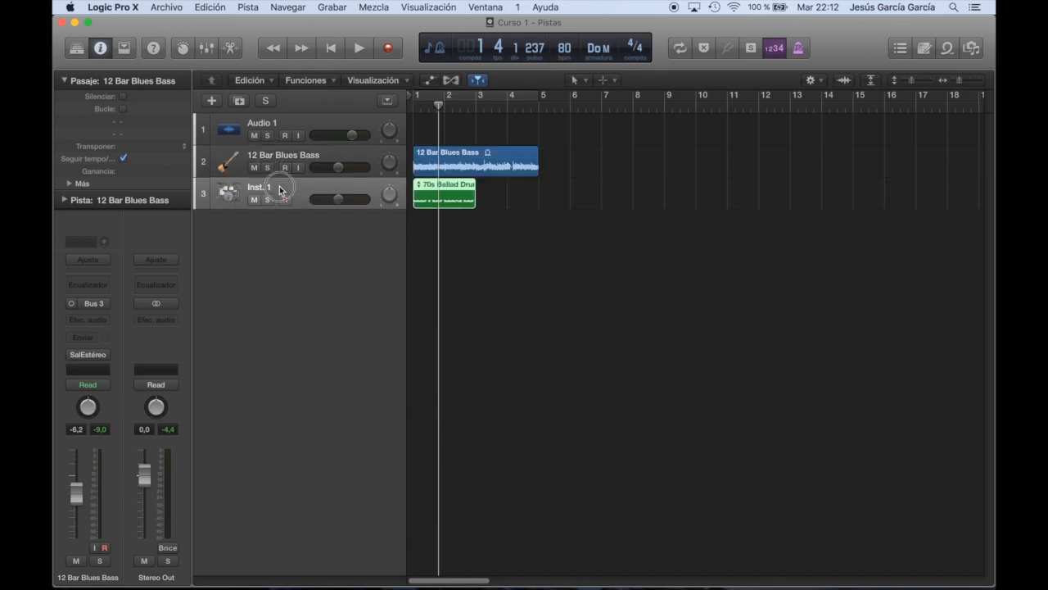
pyautogui.click(286, 157)
pyautogui.rightClick(286, 157)
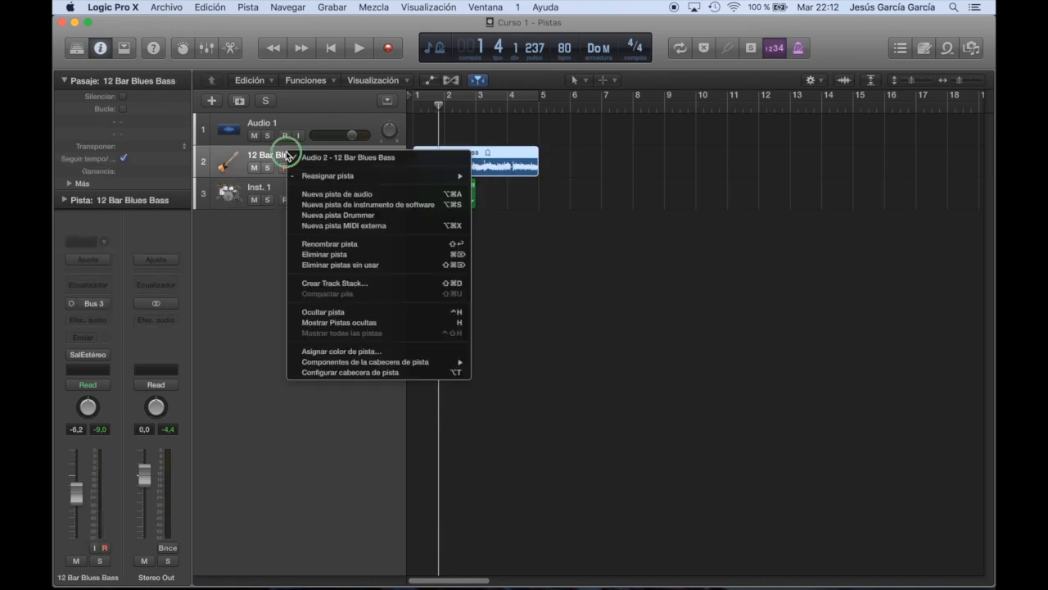
pyautogui.click(338, 255)
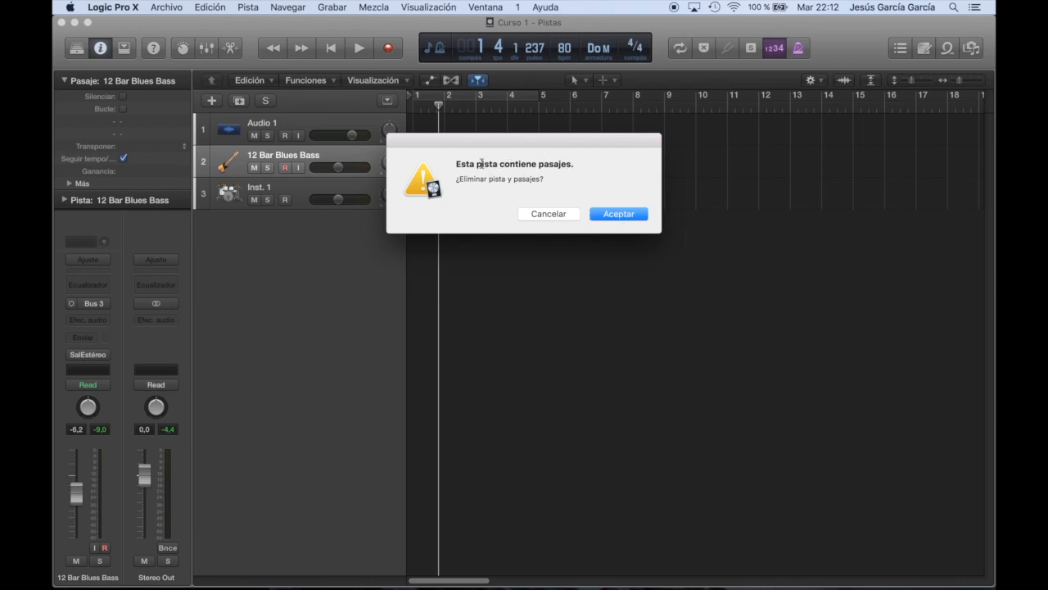
pyautogui.click(619, 213)
# Delete the empty Audio 1 track and the drum instrument track together with its region.
pyautogui.click(309, 118)
pyautogui.rightClick(308, 120)
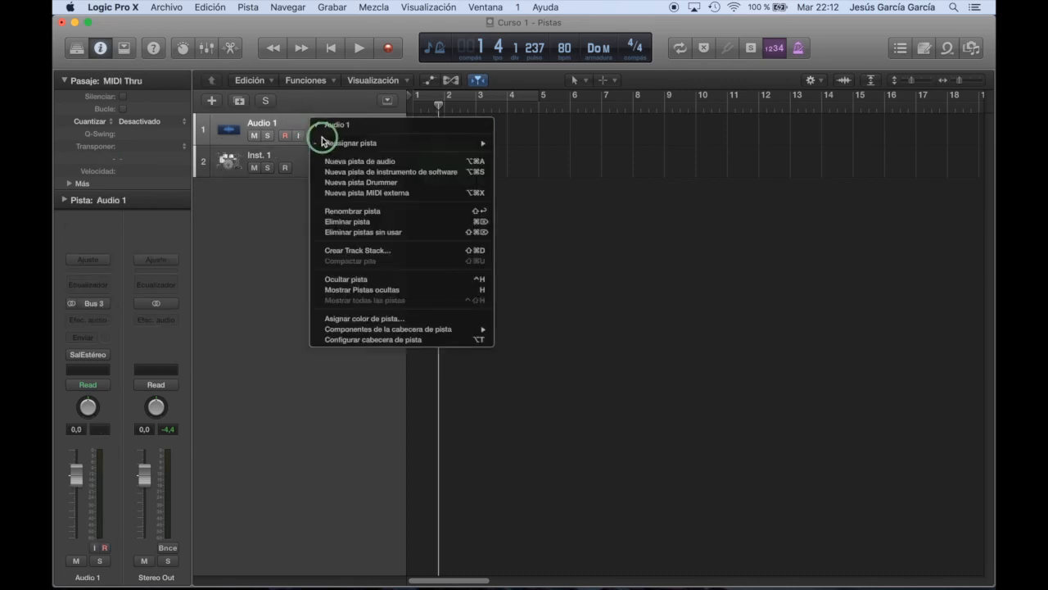
pyautogui.click(357, 222)
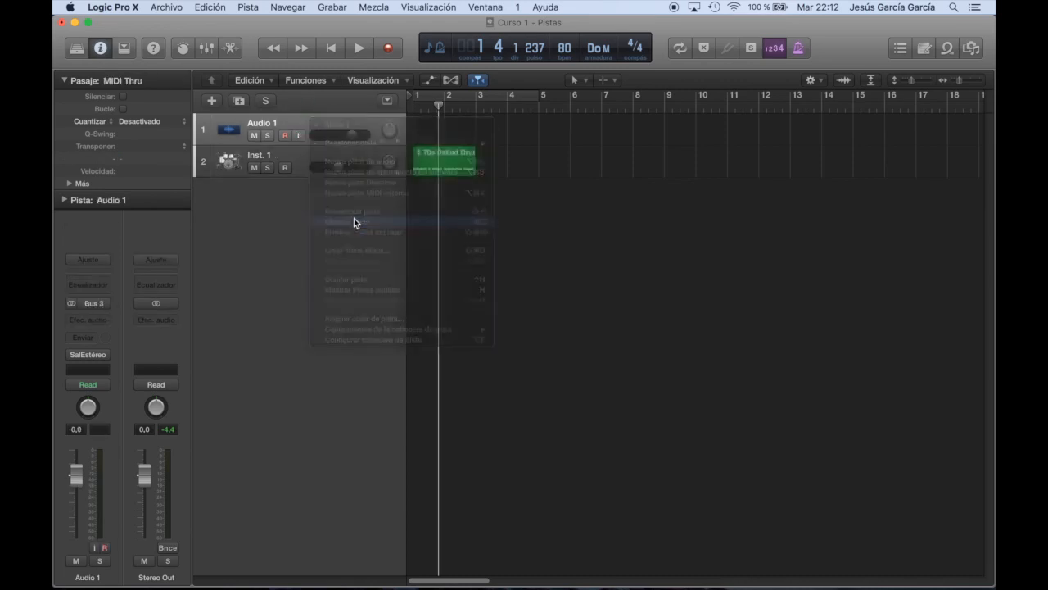
pyautogui.rightClick(307, 127)
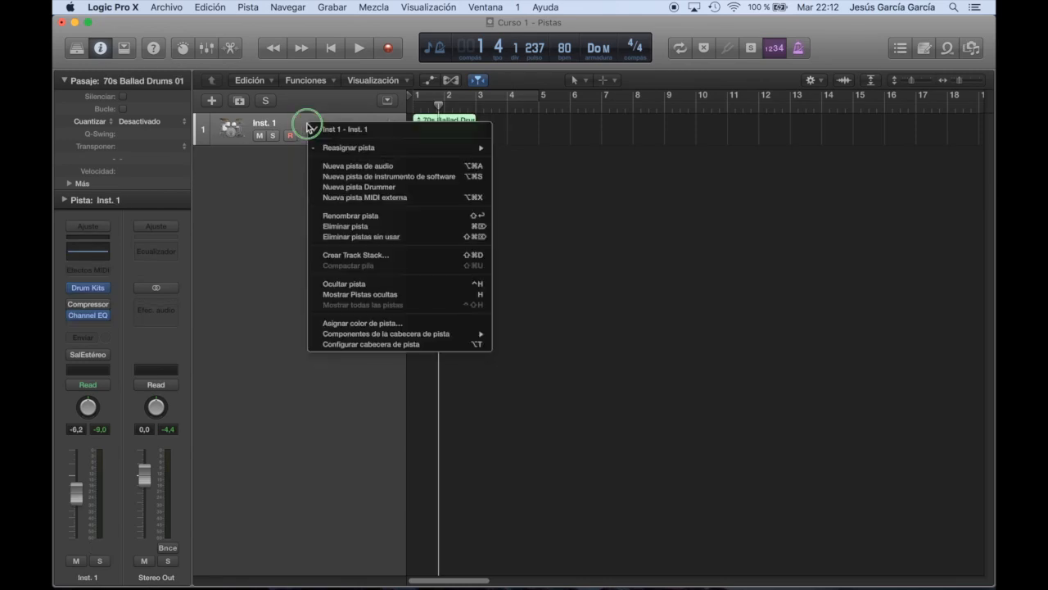
pyautogui.click(325, 230)
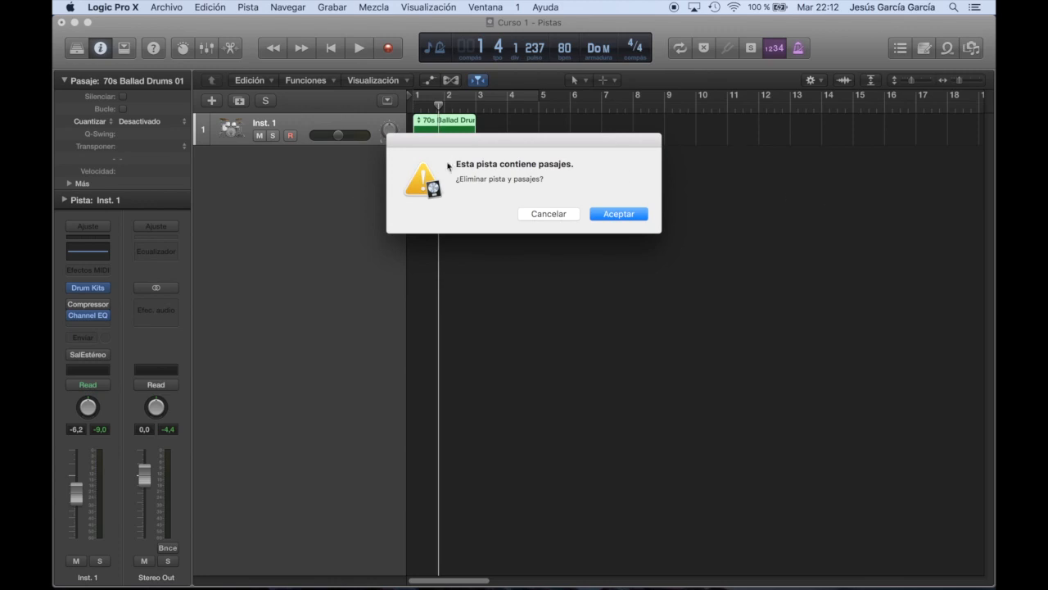
pyautogui.click(616, 212)
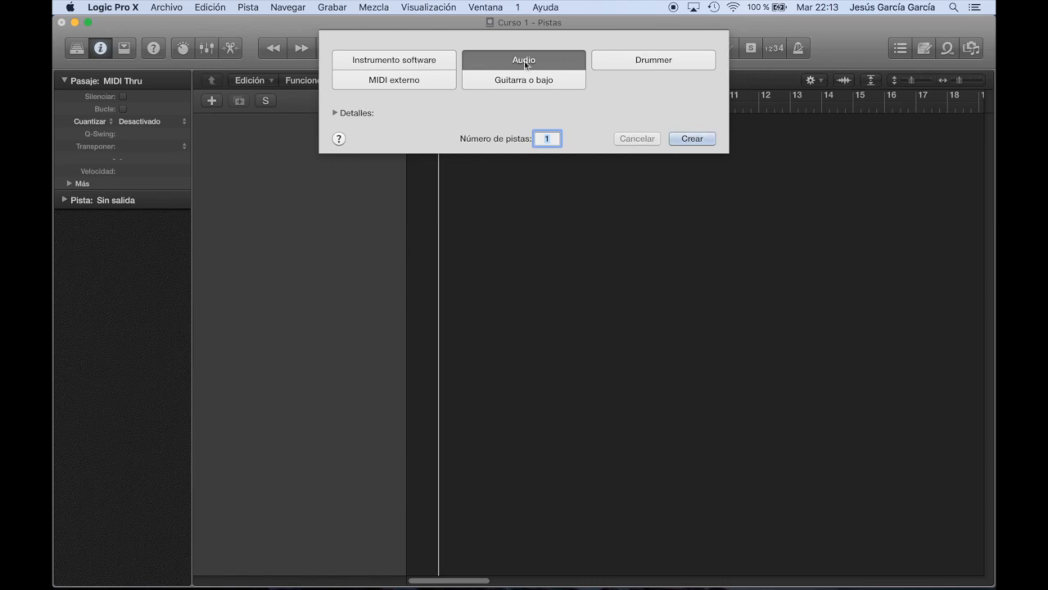
# Create two software instrument tracks with the instrument set to Vaciar canal and library opening disabled, and select the first one.
pyautogui.click(418, 63)
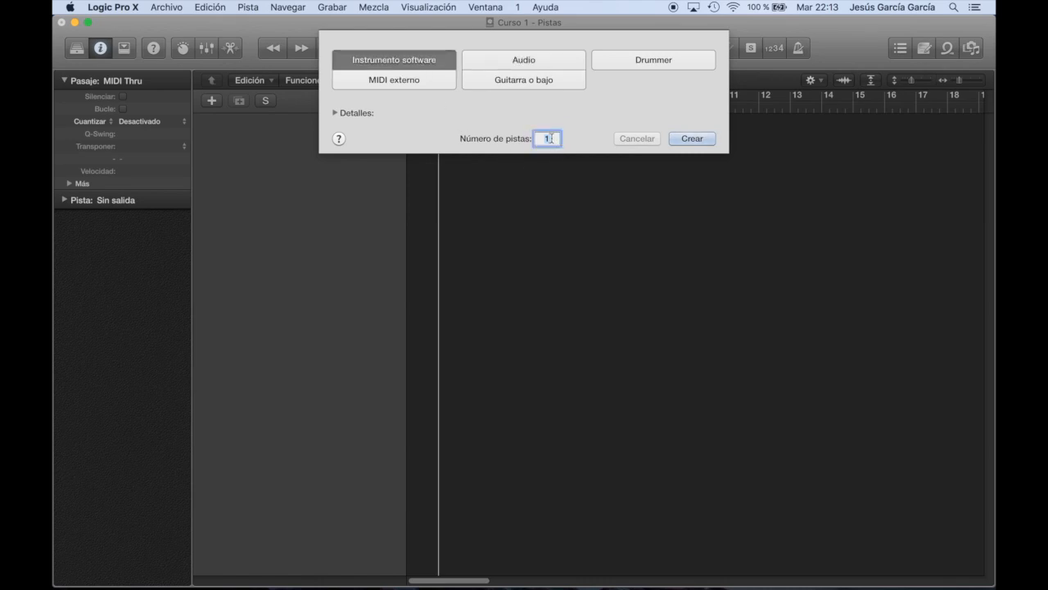
pyautogui.write('2')
pyautogui.click(335, 112)
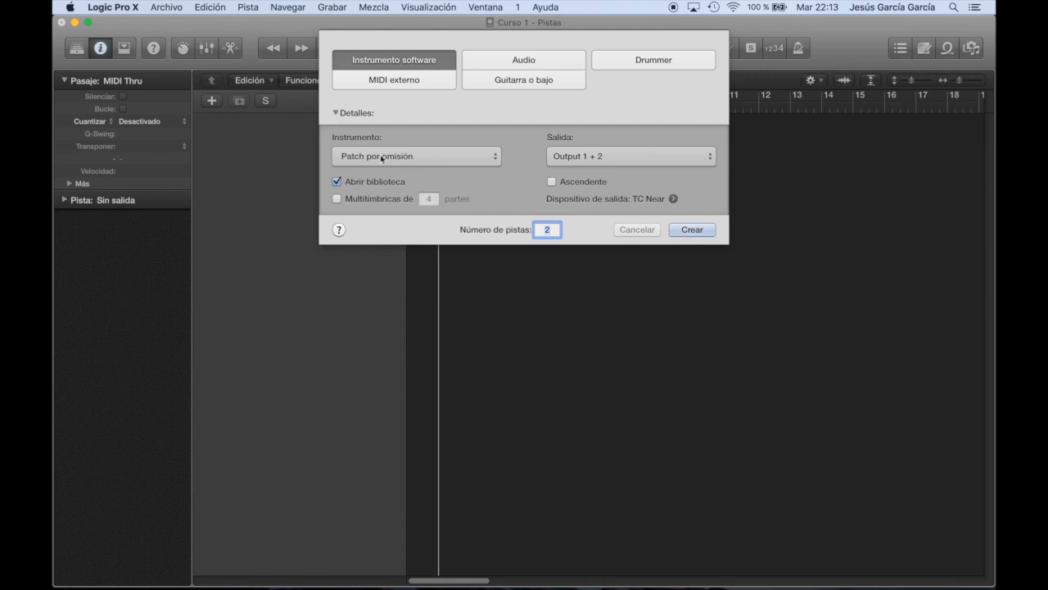
pyautogui.click(497, 158)
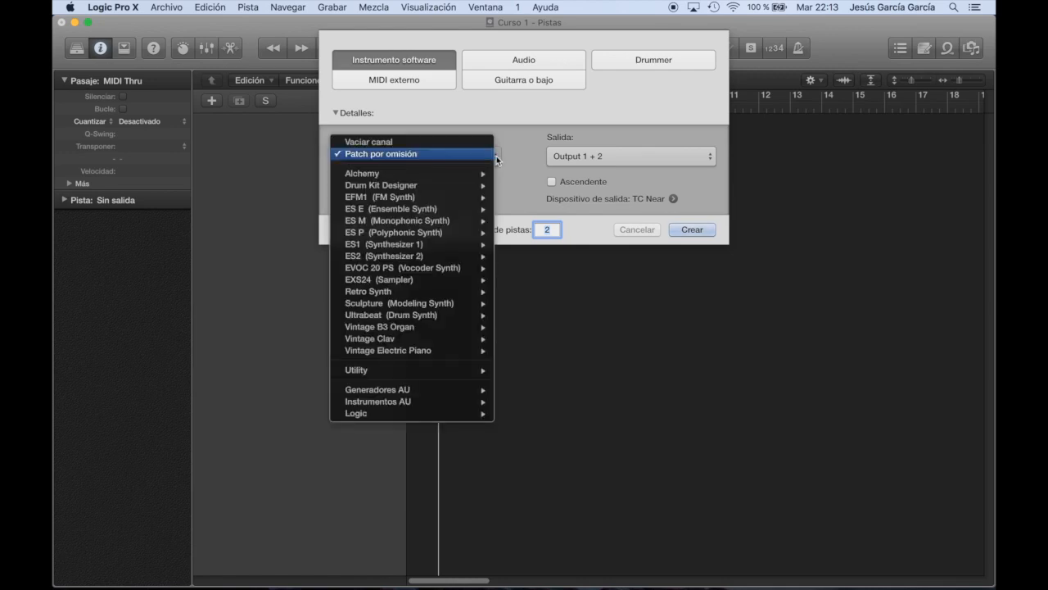
pyautogui.click(443, 143)
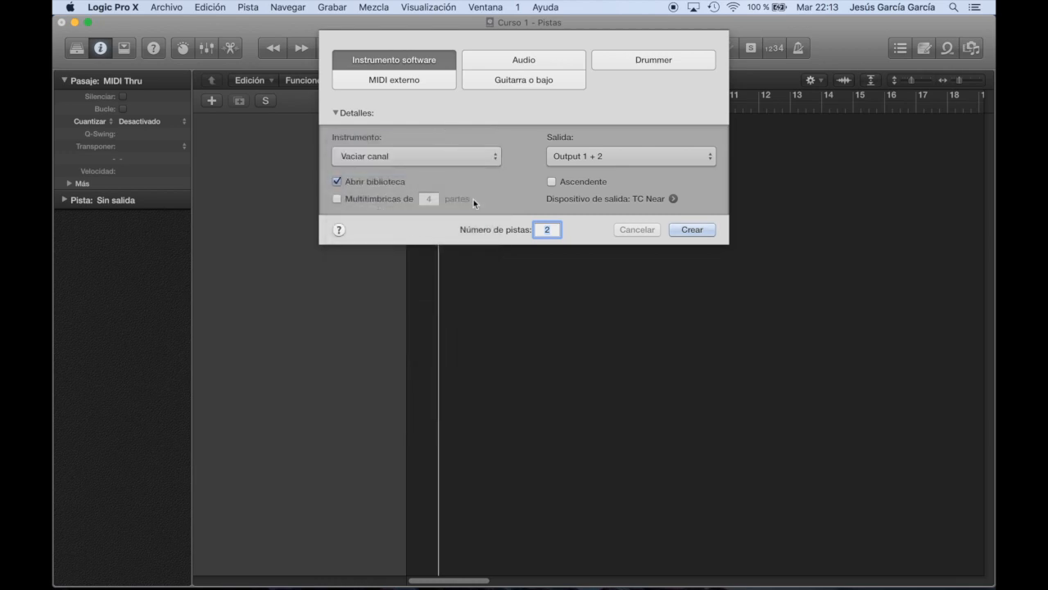
pyautogui.click(336, 182)
pyautogui.click(696, 230)
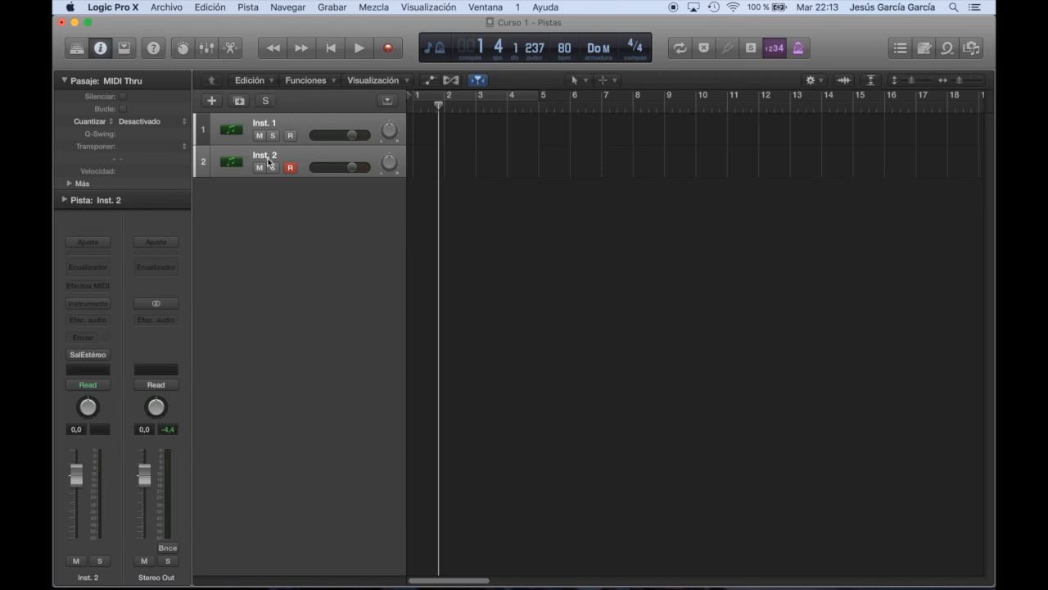
pyautogui.click(301, 129)
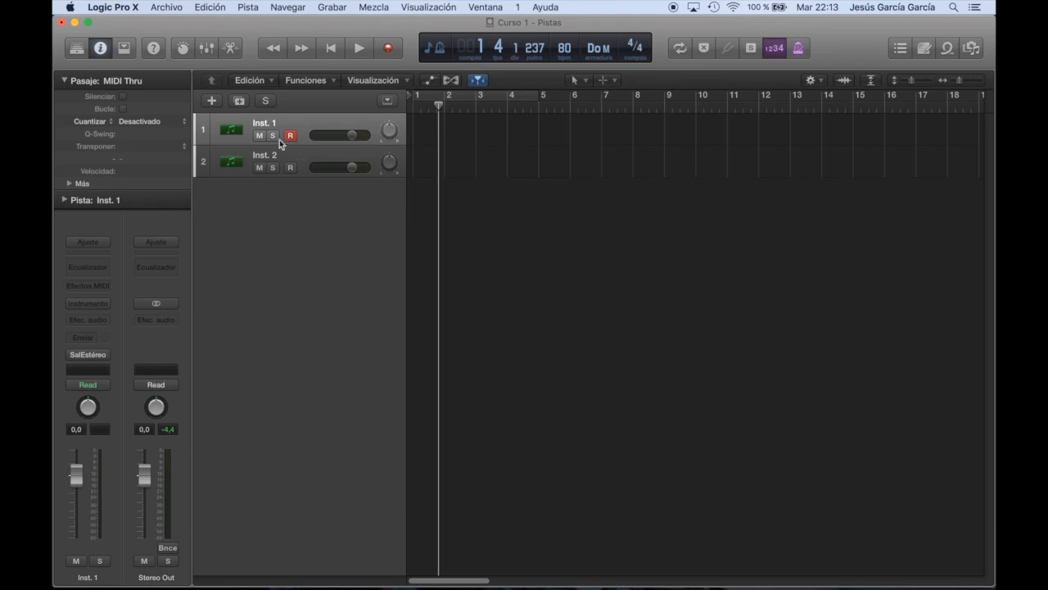